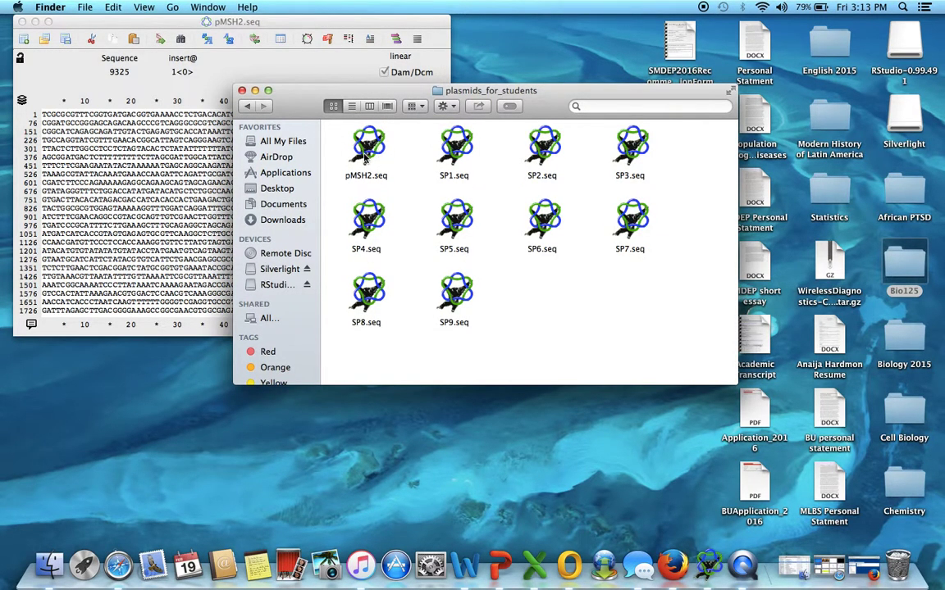
Step: Open SP4.seq from the plasmids_for_students folder next to the already-open pMSH2.seq
click(371, 160)
double_click(372, 160)
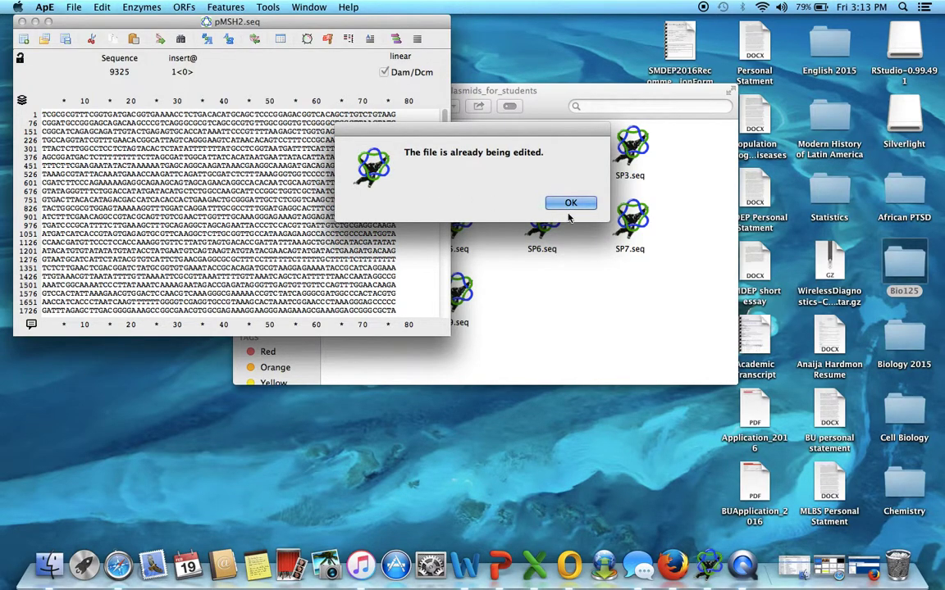
click(570, 204)
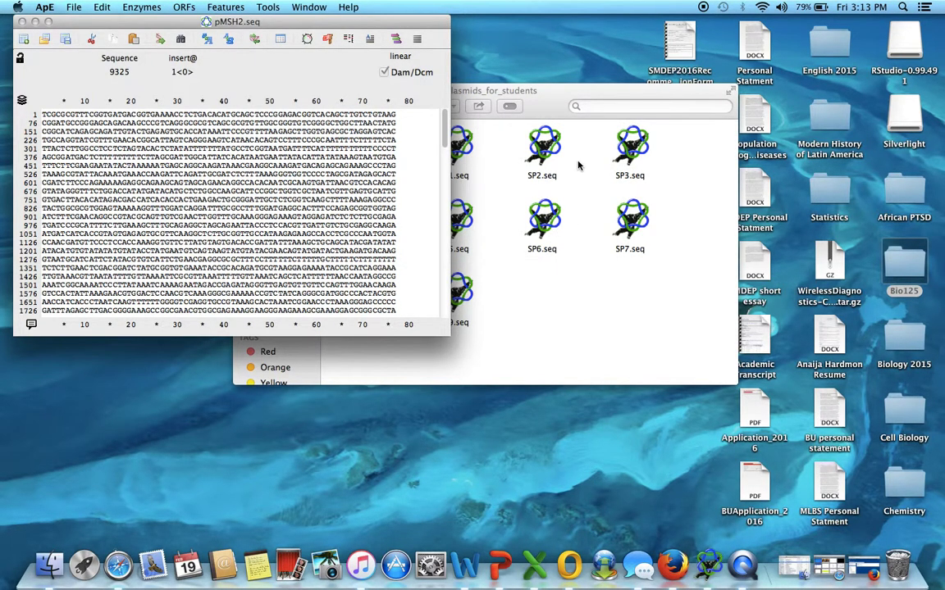
drag(486, 96, 514, 96)
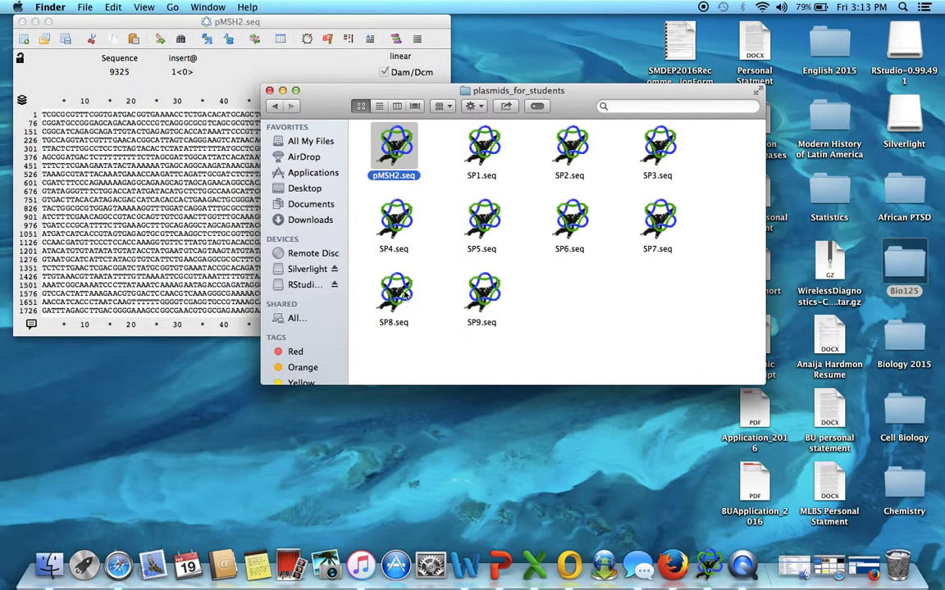
double_click(402, 227)
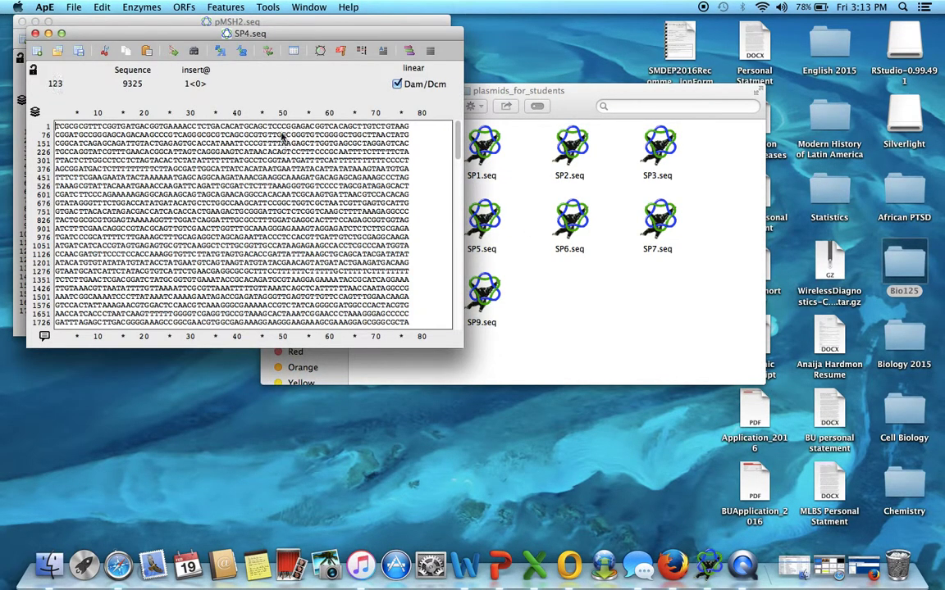
drag(337, 41, 446, 88)
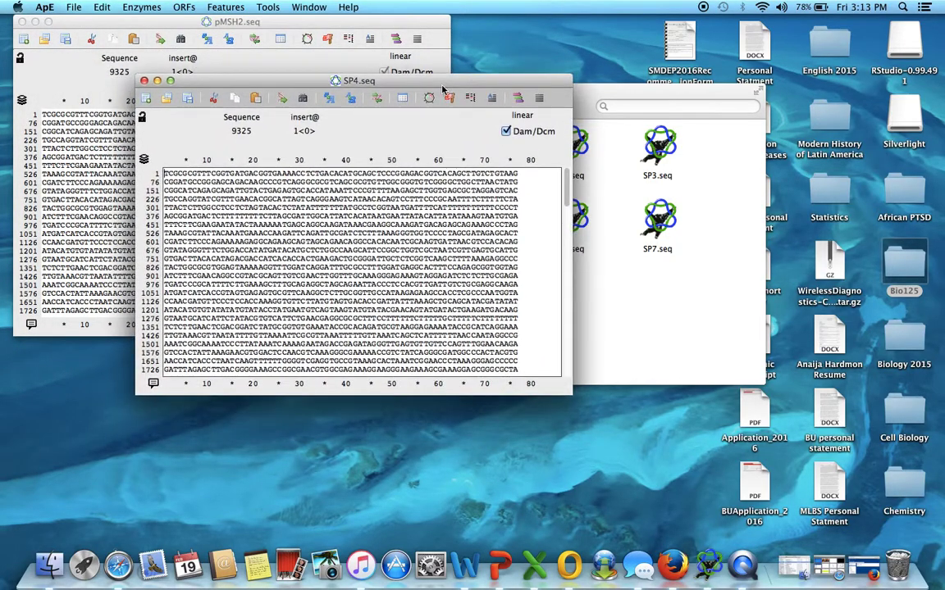
Step: Switch pMSH2.seq from a linear to a circular sequence
click(335, 30)
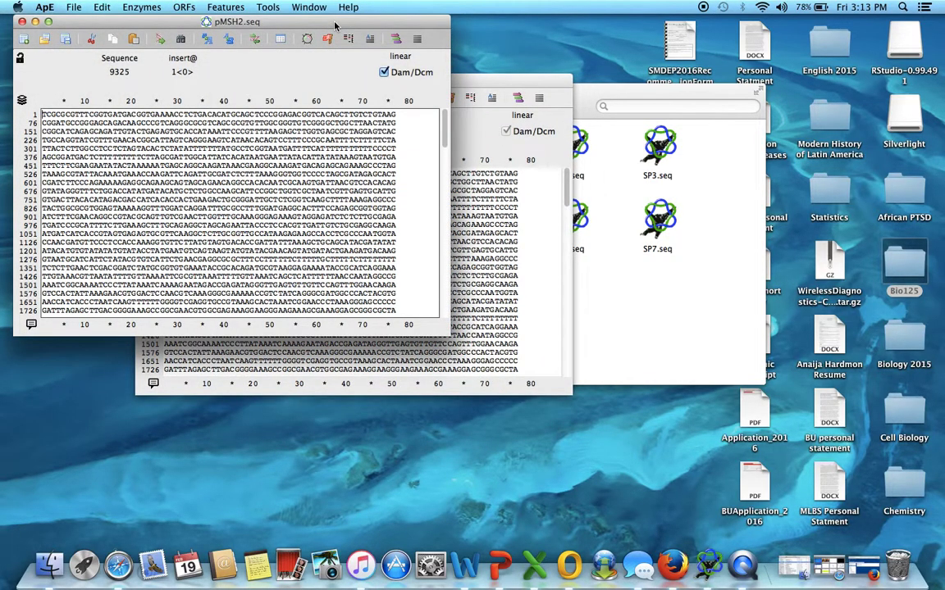
click(401, 57)
click(399, 129)
Step: Copy the MSH2-F primer from the Firefox PCR Primer sequences page, then return to pMSH2.seq
click(862, 572)
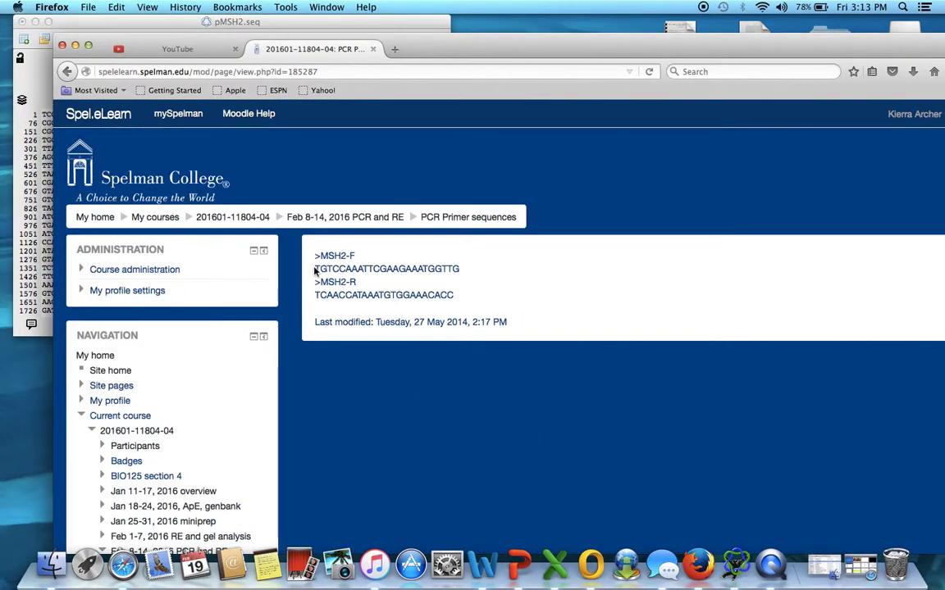
drag(316, 271, 464, 274)
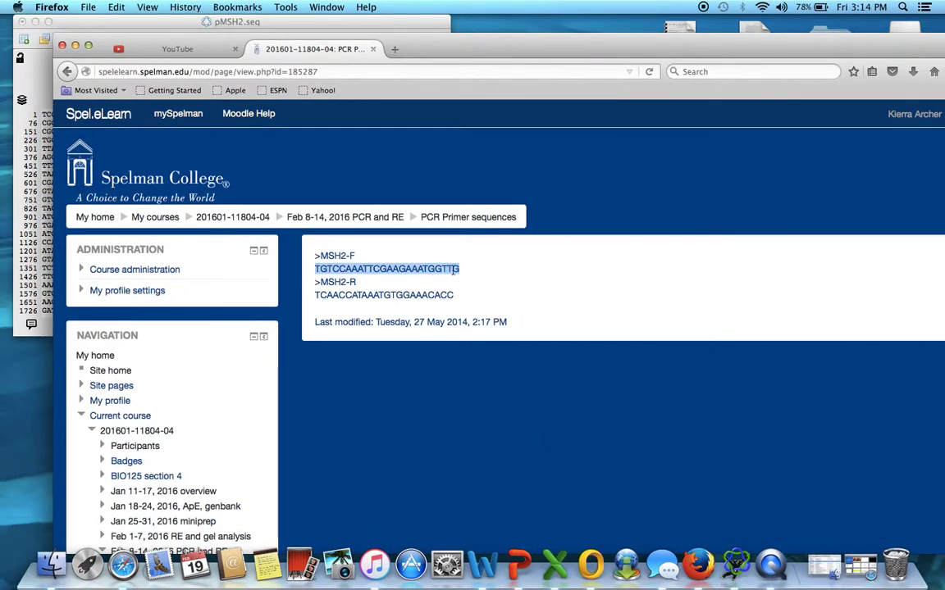
click(116, 8)
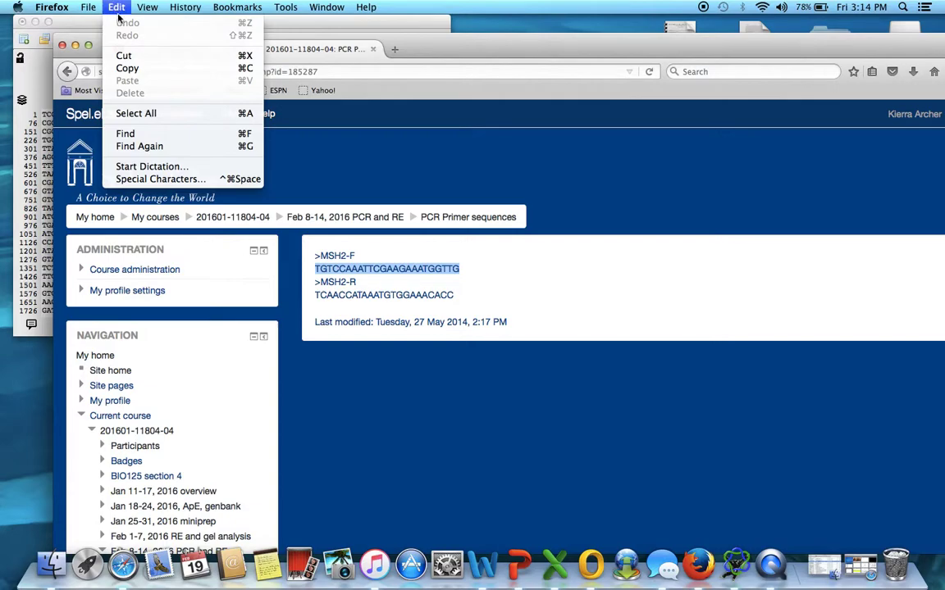
click(138, 69)
click(315, 27)
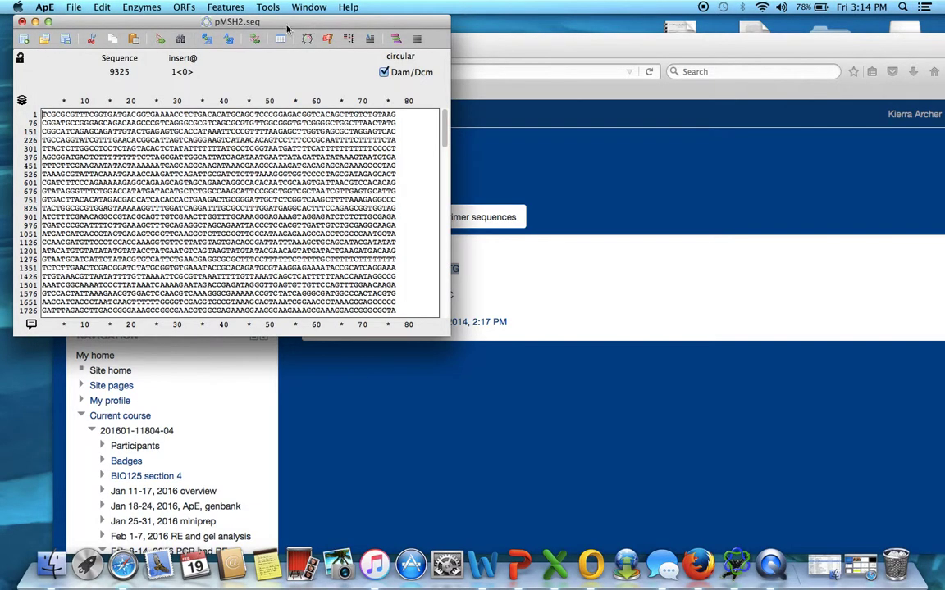
Step: Open Find in pMSH2.seq and copy the MSH2-F primer again from the web page
click(105, 8)
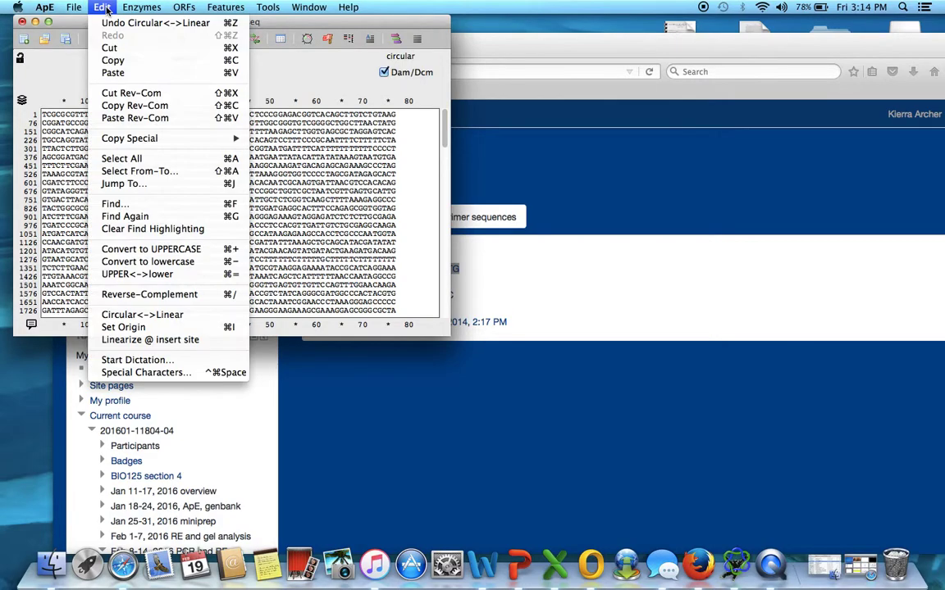
click(306, 82)
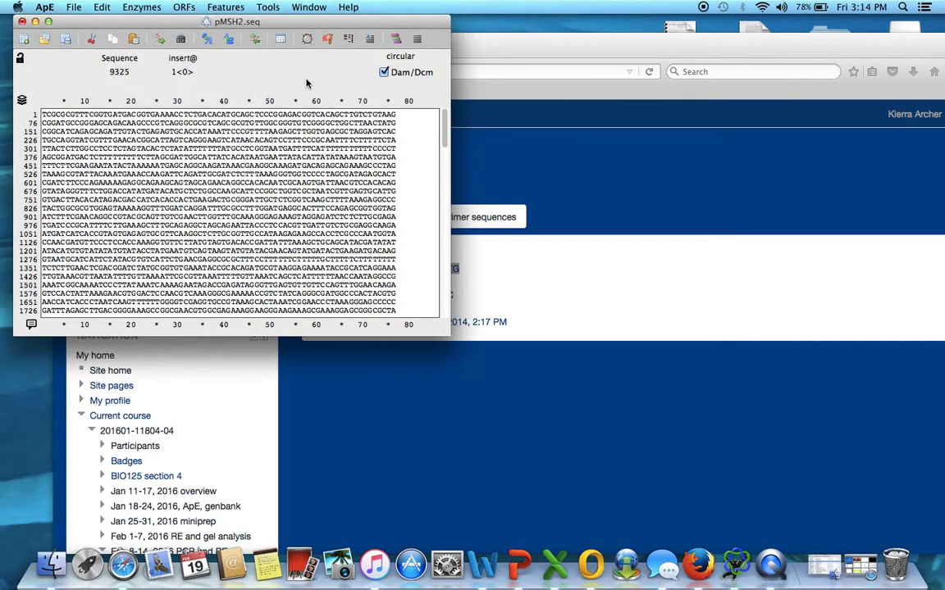
click(109, 7)
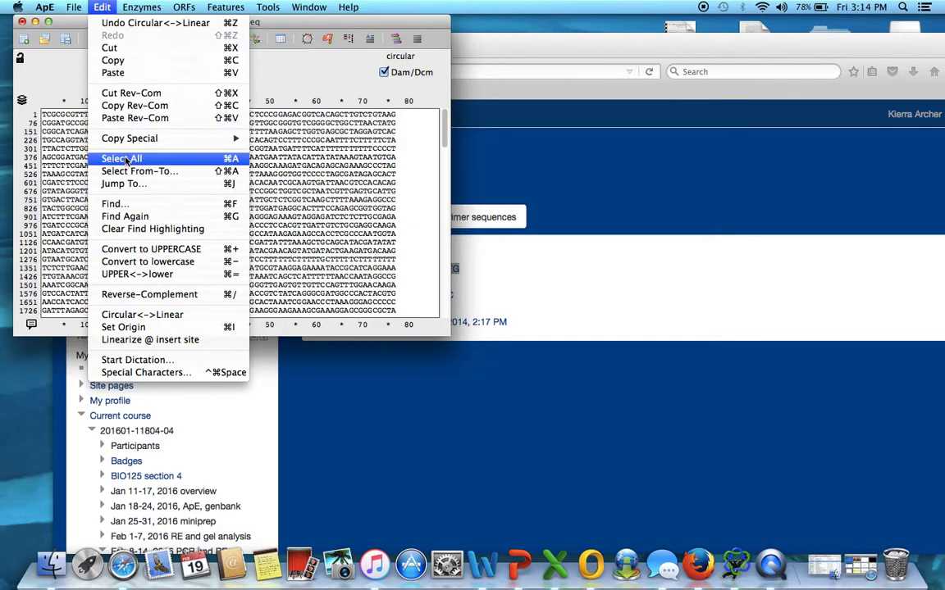
click(129, 203)
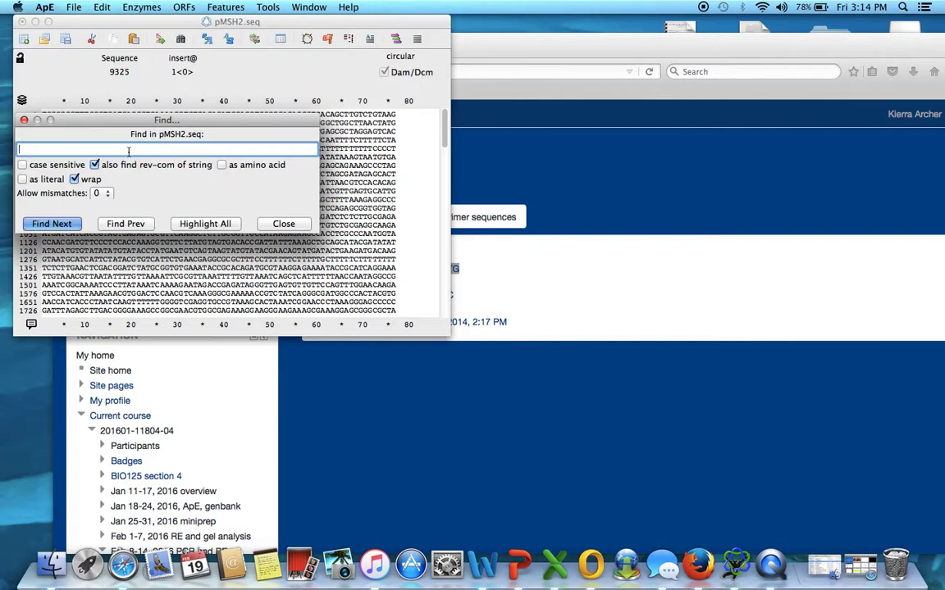
click(99, 7)
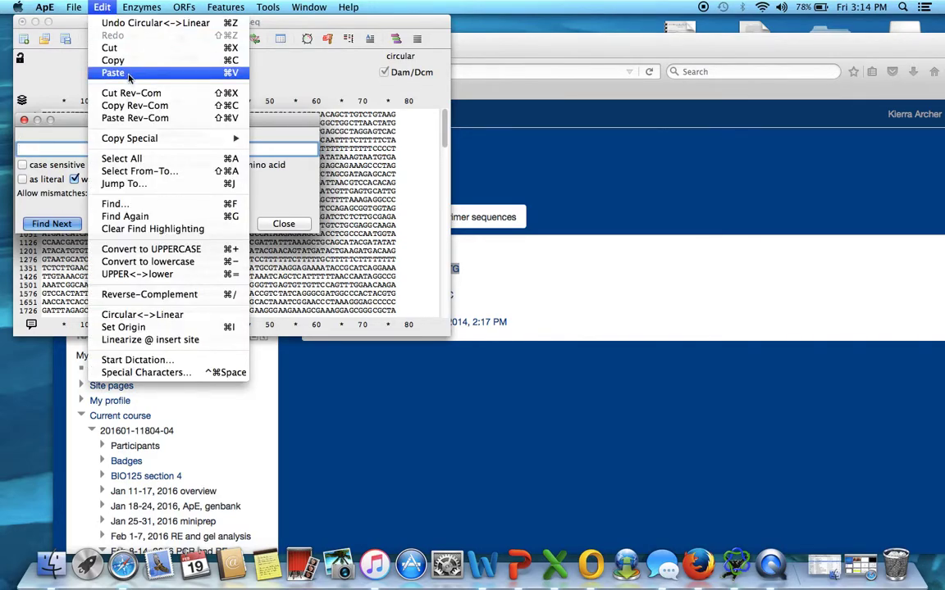
click(117, 72)
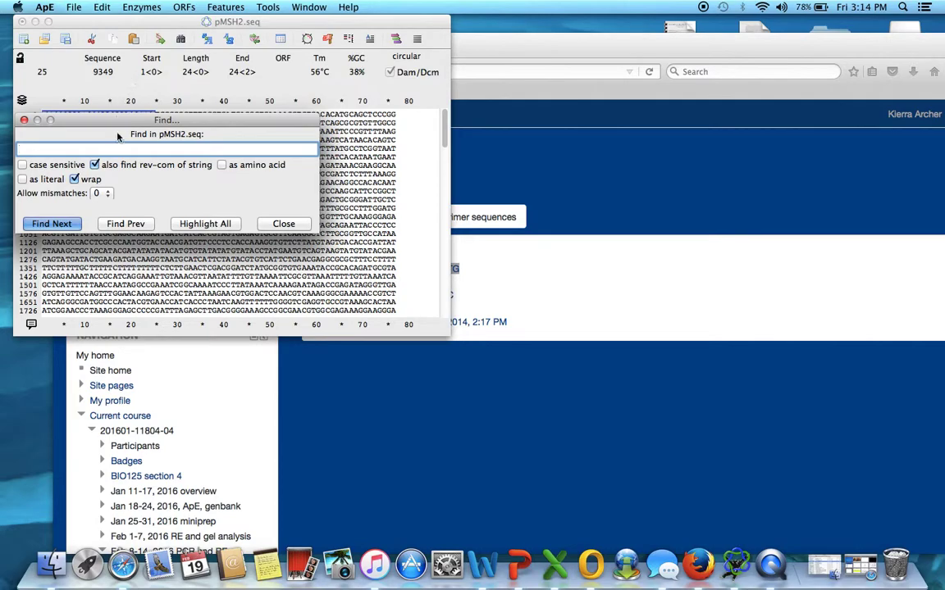
click(562, 109)
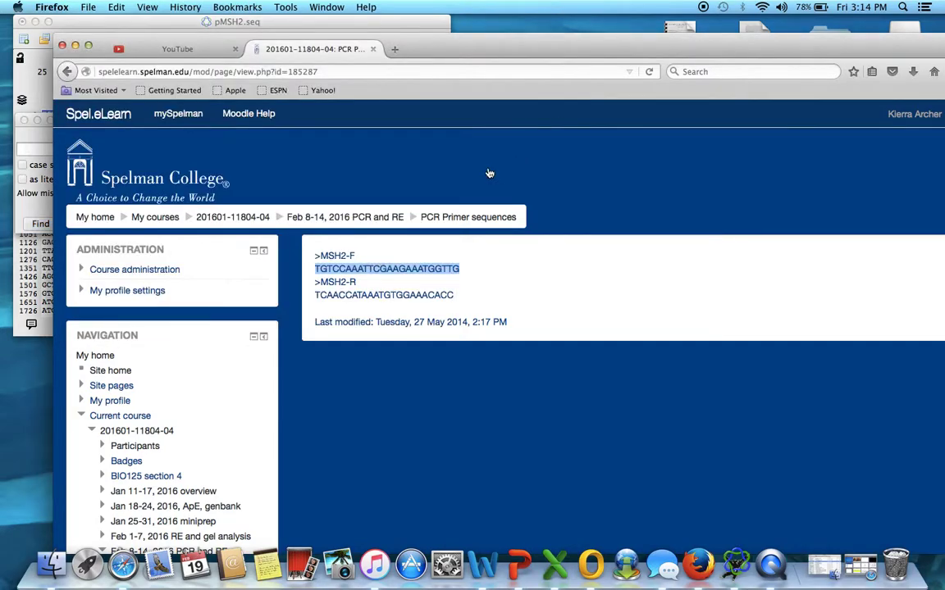
click(116, 7)
click(140, 69)
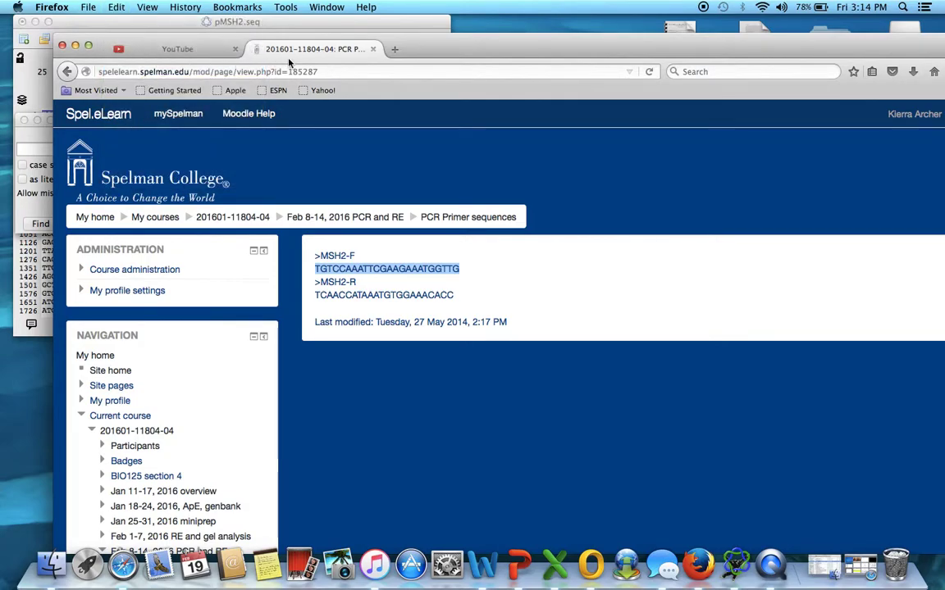
click(307, 31)
Step: Search for the pasted MSH2-F primer including reverse complement, finding the match at 4791
key(super+f)
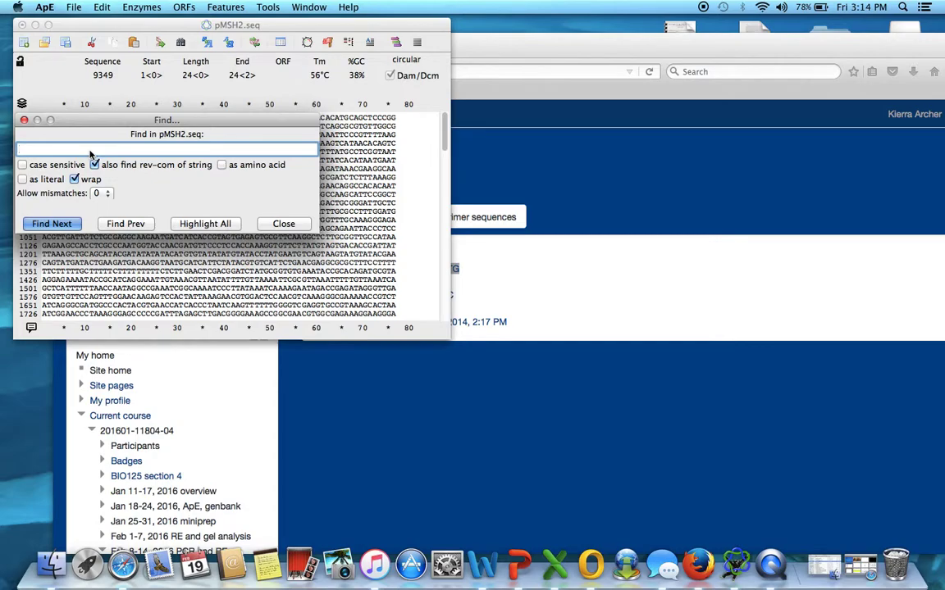
click(104, 9)
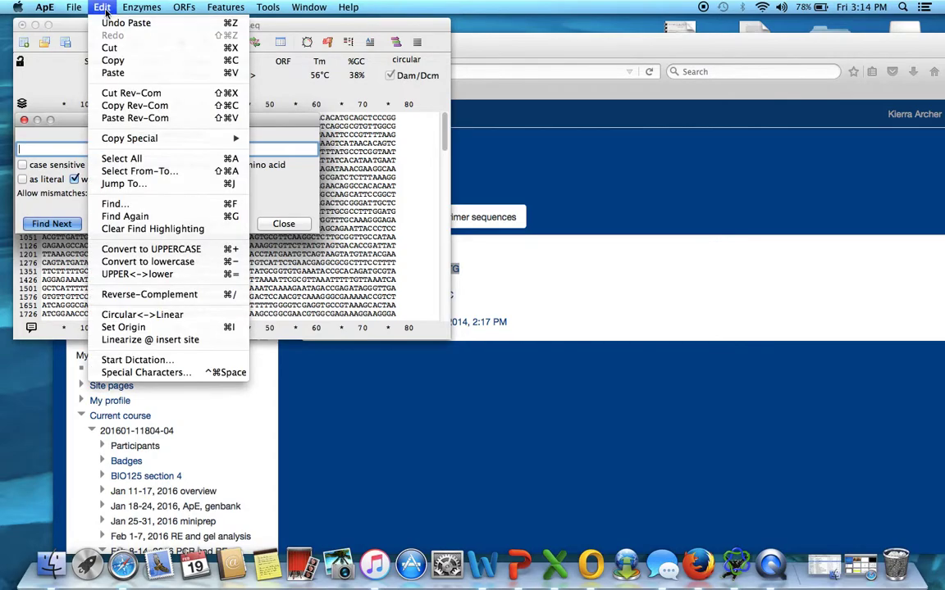
click(114, 72)
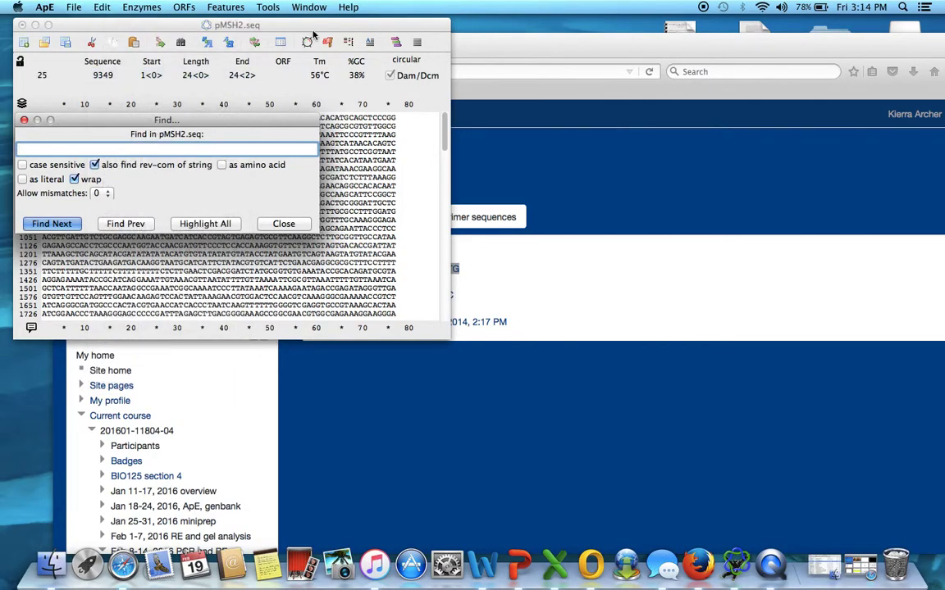
drag(285, 29, 159, 18)
click(203, 149)
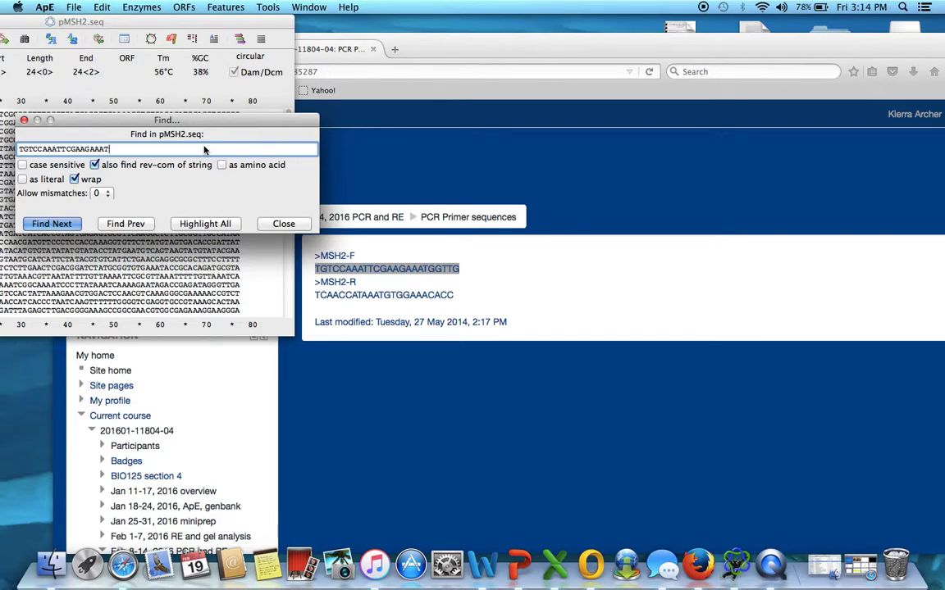
text(TTG)
click(95, 165)
click(52, 224)
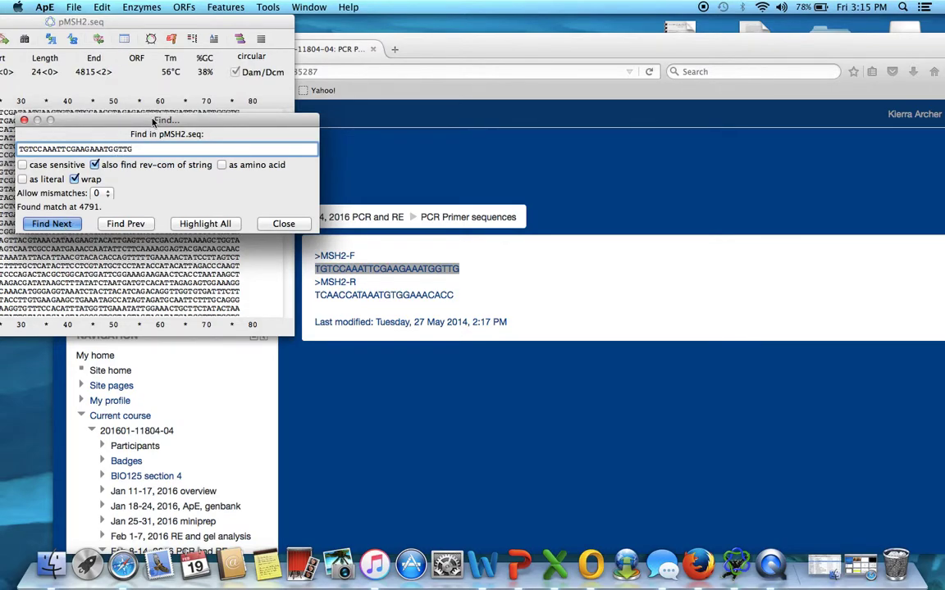
drag(155, 122, 474, 128)
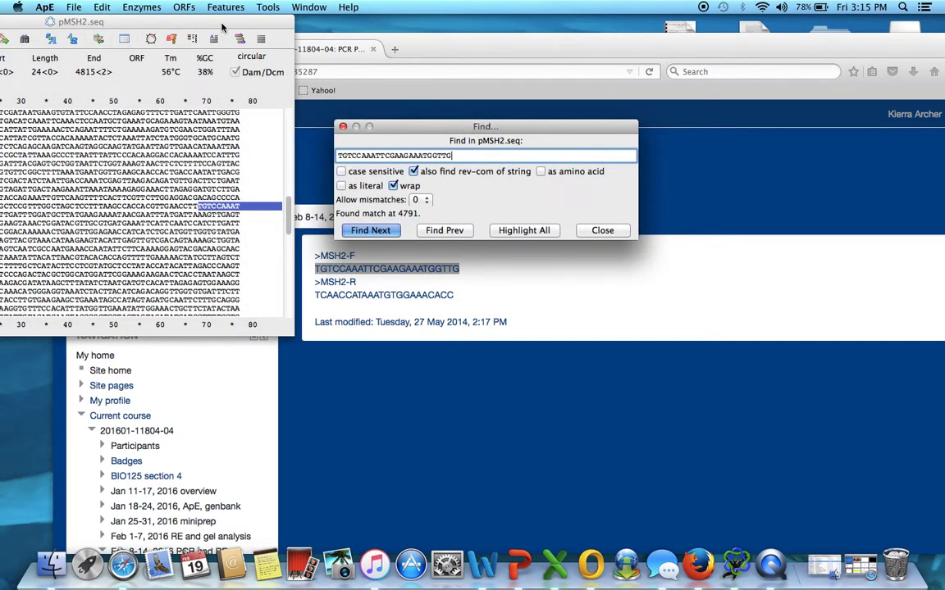
drag(202, 23, 345, 40)
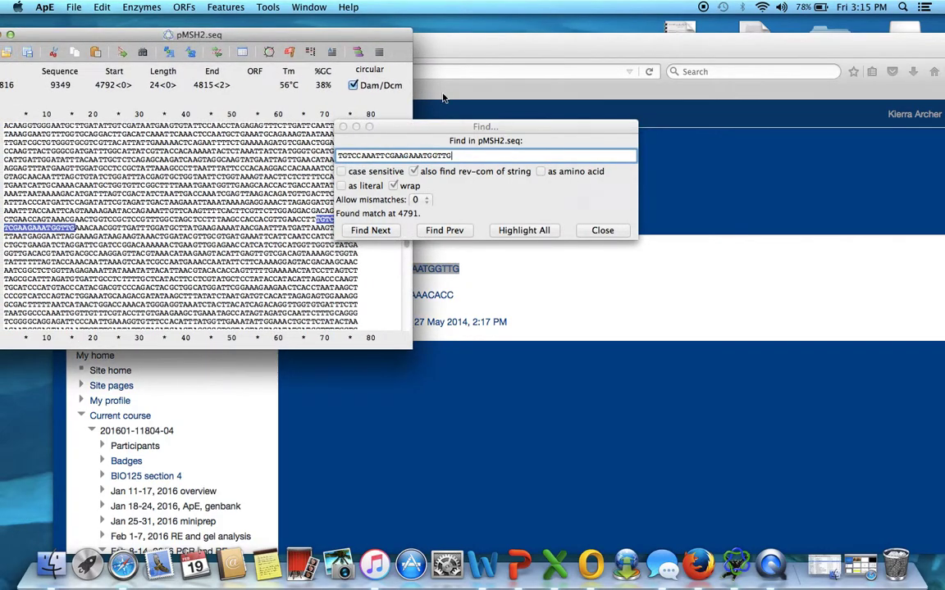
Step: Close the Find window and reposition the pMSH2.seq window
click(479, 127)
drag(479, 127, 556, 123)
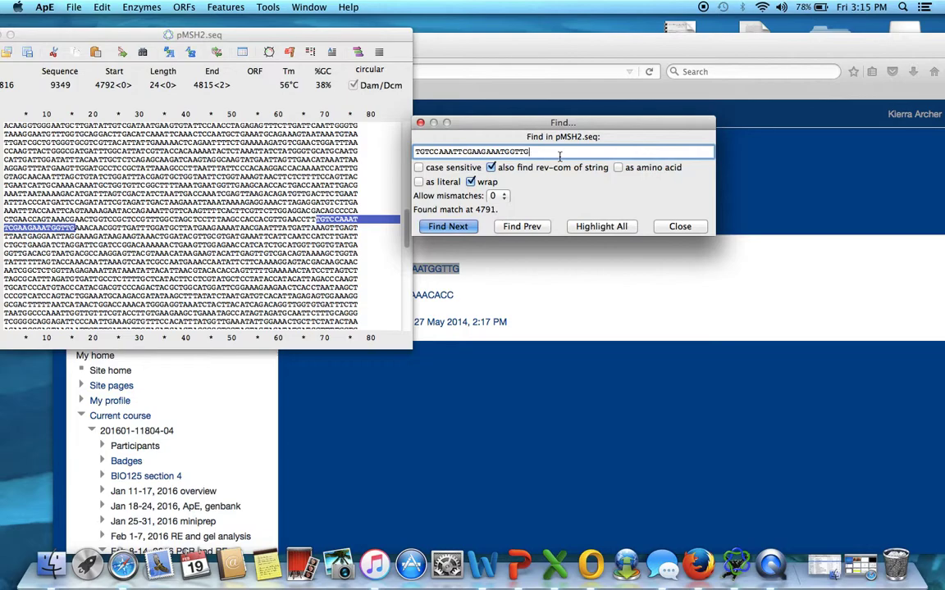
click(679, 227)
drag(251, 43, 362, 54)
Step: Add a new feature named PMSH2 WT over bases 4792–4815 with width 10
click(226, 6)
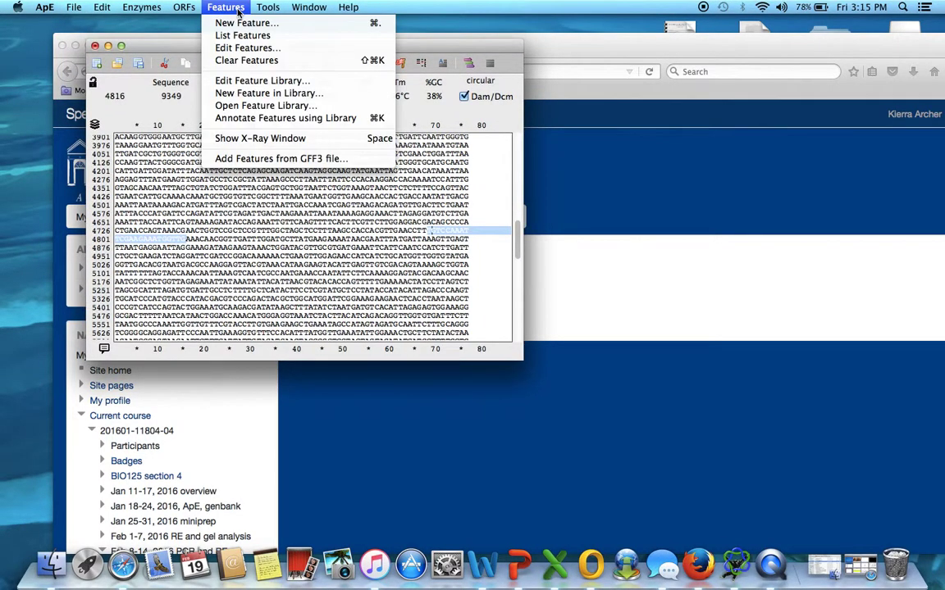
click(242, 23)
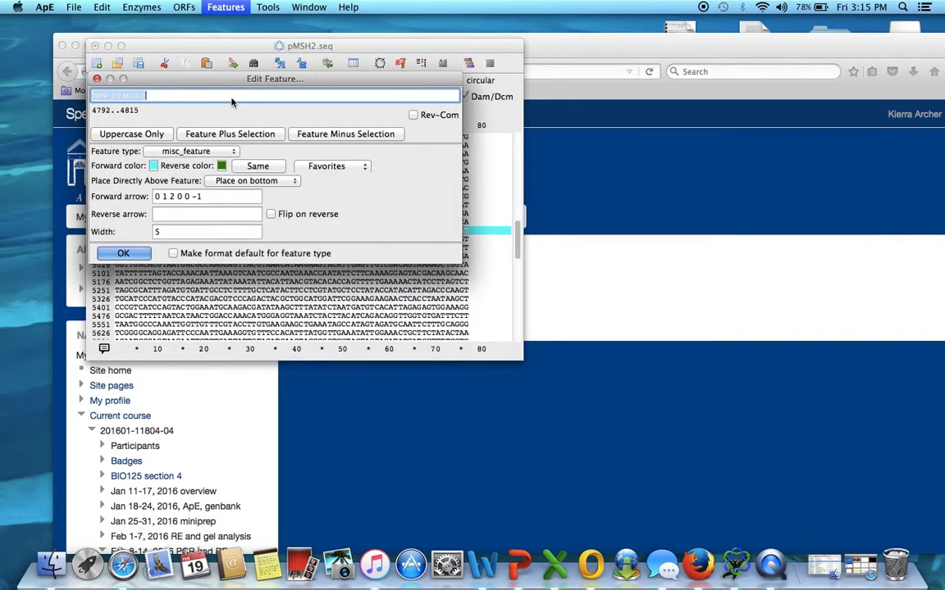
text(PMSH2 WT)
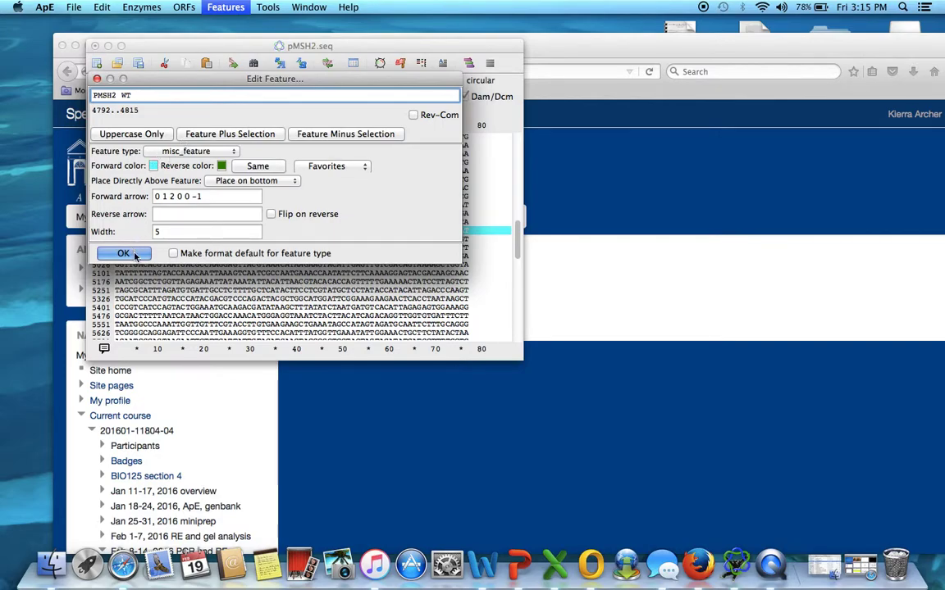
click(173, 232)
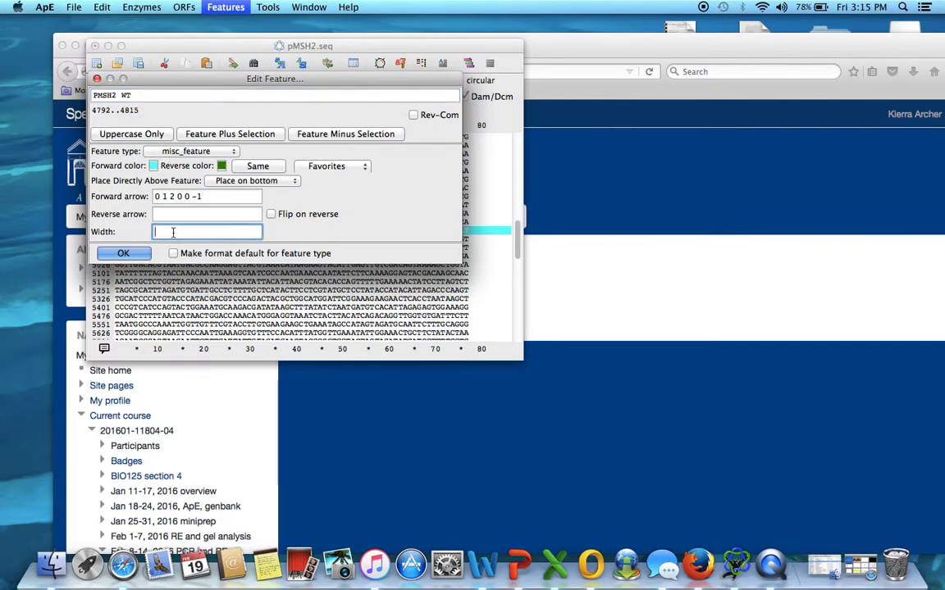
text(10)
click(123, 254)
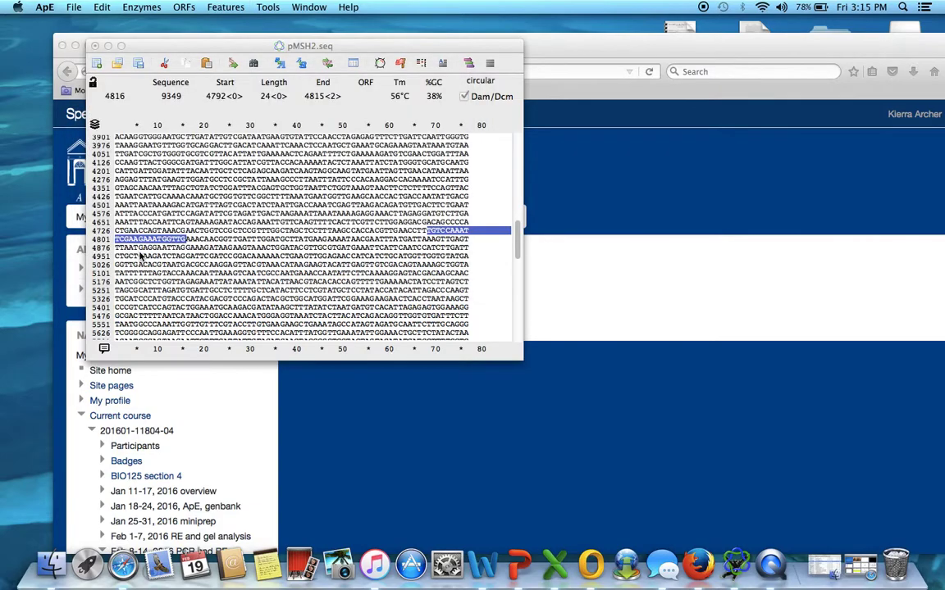
Step: Minimize Firefox and bring the pMSH2.seq window to the front, scrolled up
click(484, 293)
click(613, 259)
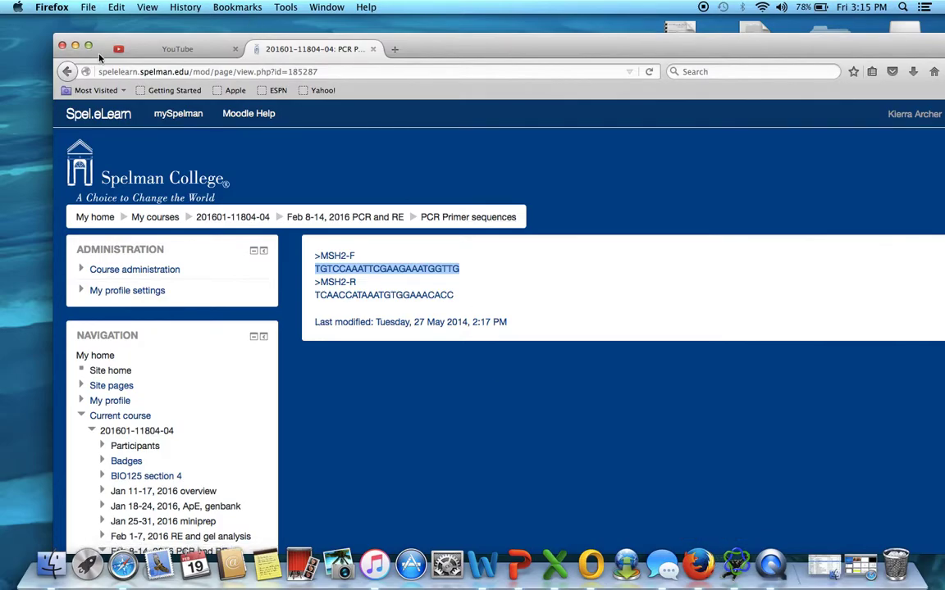
click(75, 46)
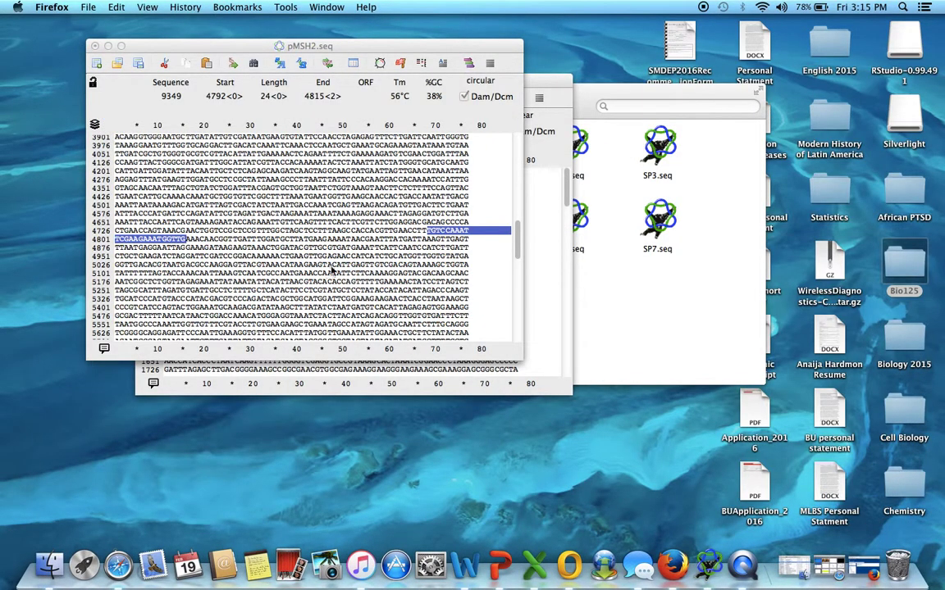
click(491, 163)
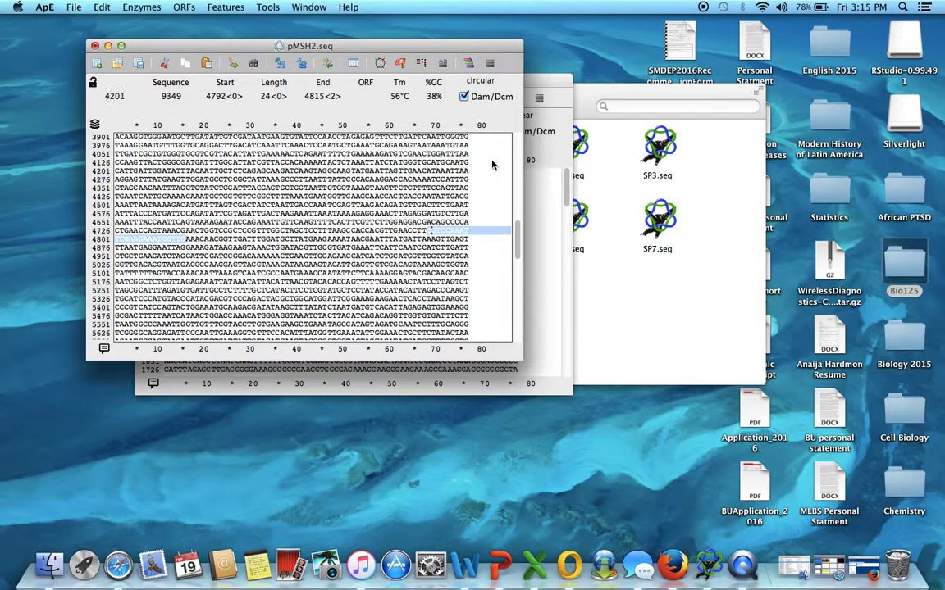
drag(517, 249, 518, 244)
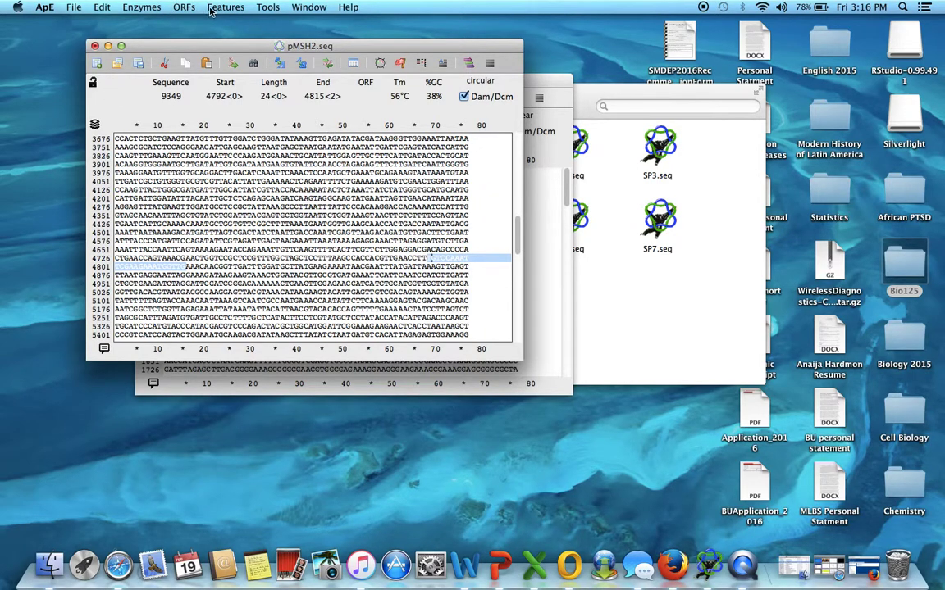
Step: Browse the Tools, Features and Enzymes menus in ApE
click(269, 9)
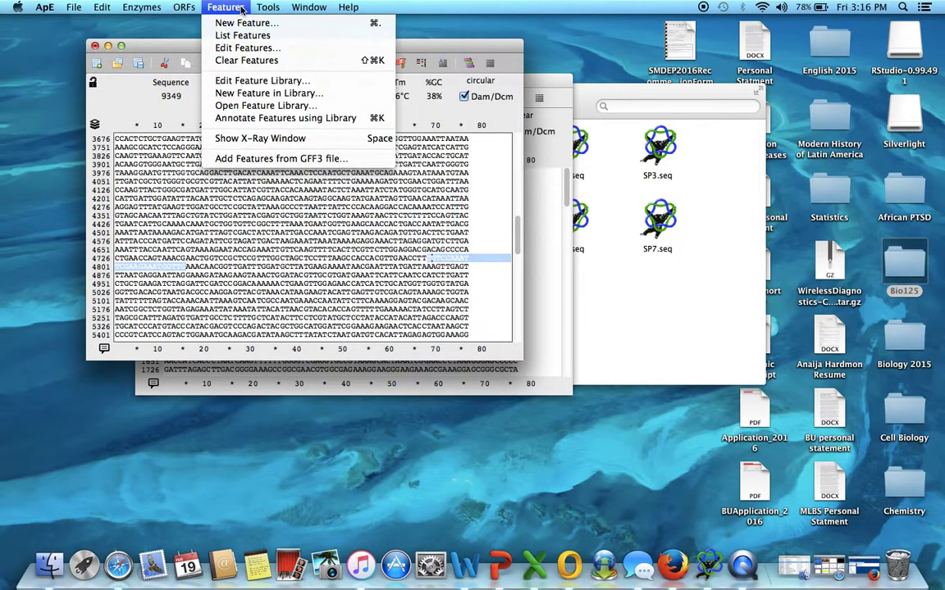
mouse_move(189, 6)
mouse_move(144, 7)
mouse_move(303, 8)
mouse_move(268, 8)
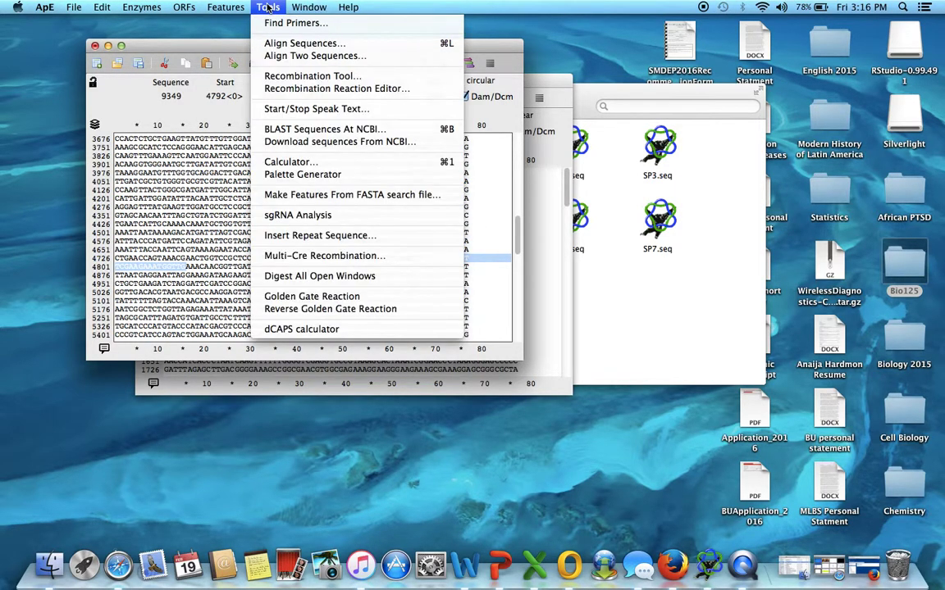
mouse_move(234, 5)
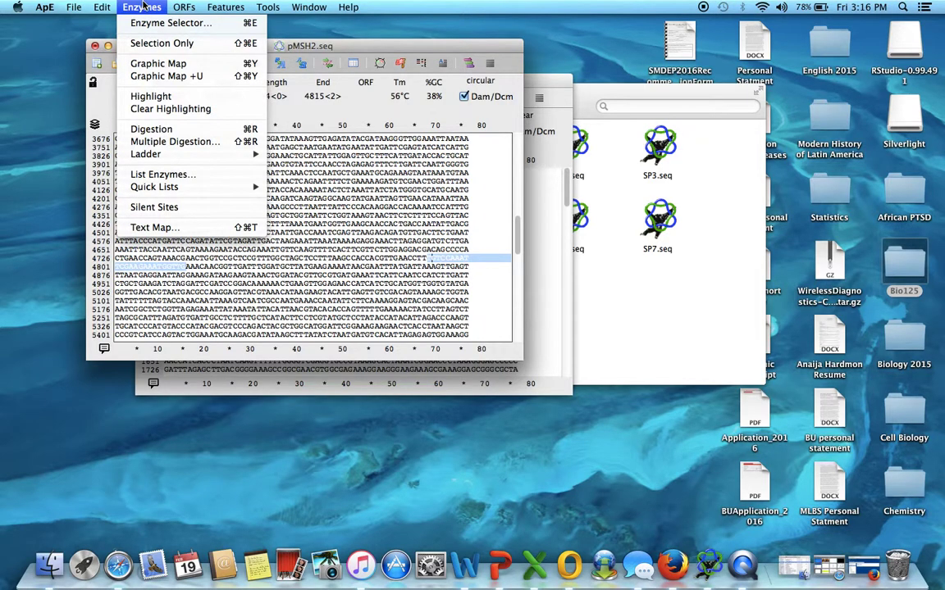
Step: View the enlarged Graphic Map with PMSH2 WT at 4792..4815, then minimize it and return to Firefox
click(181, 63)
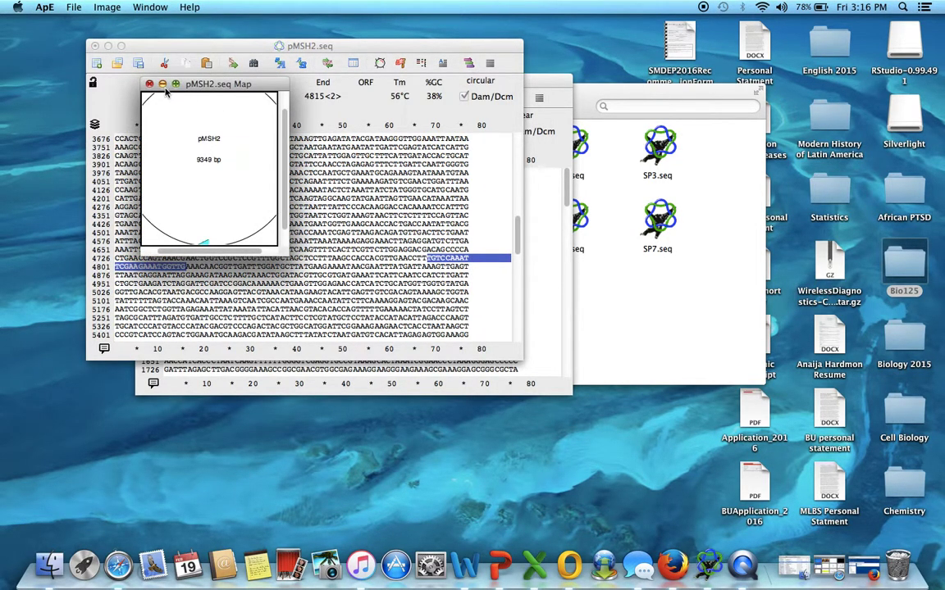
click(162, 84)
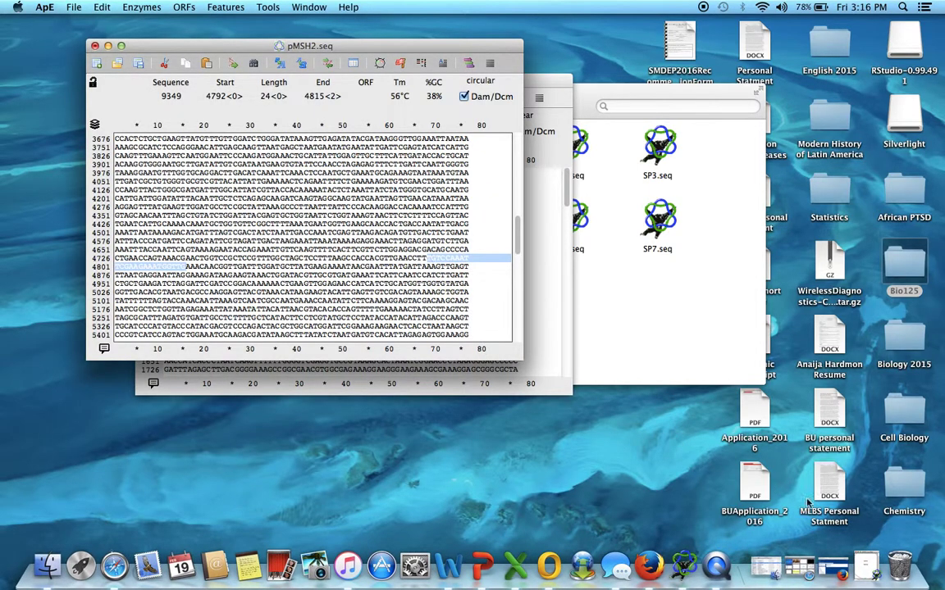
click(865, 566)
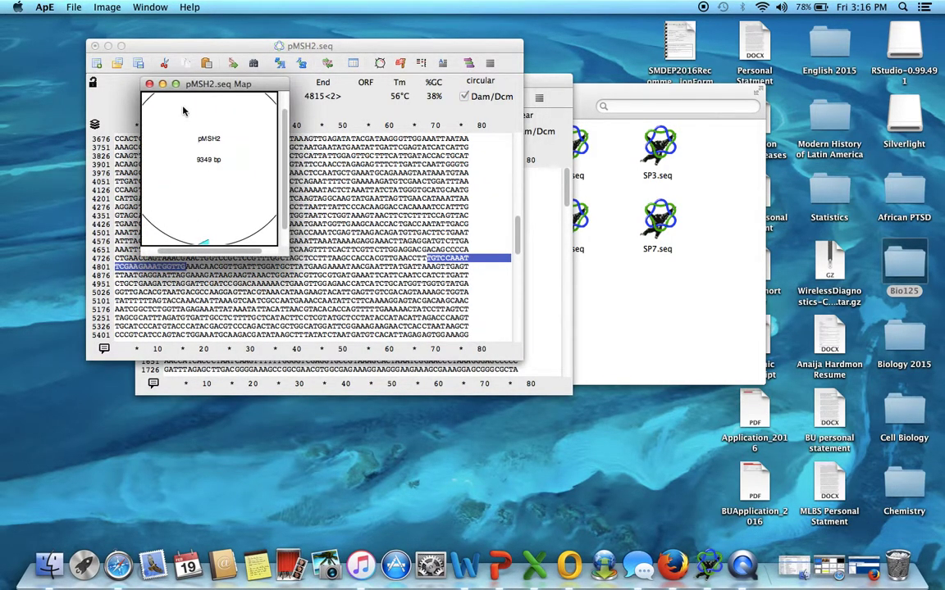
click(173, 83)
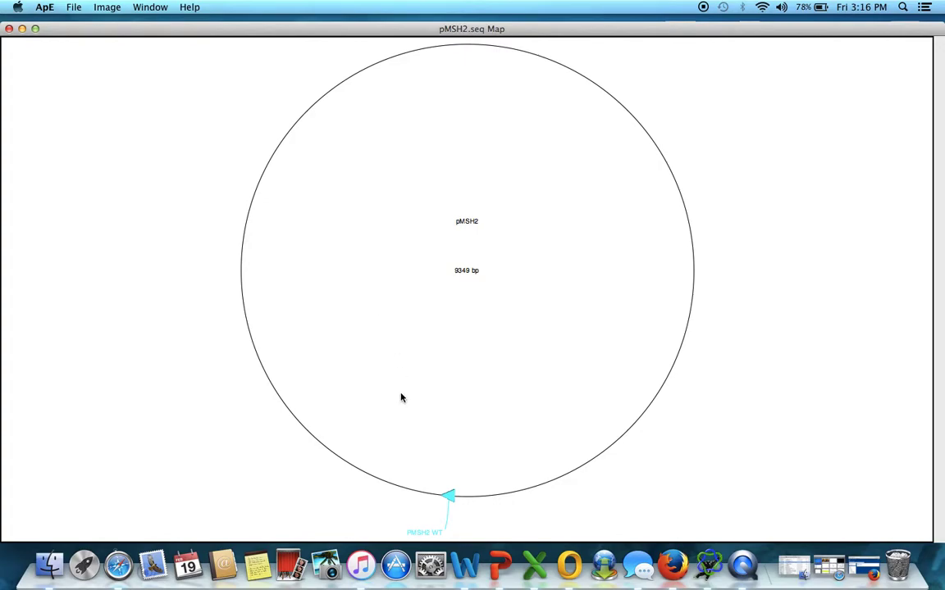
mouse_move(451, 502)
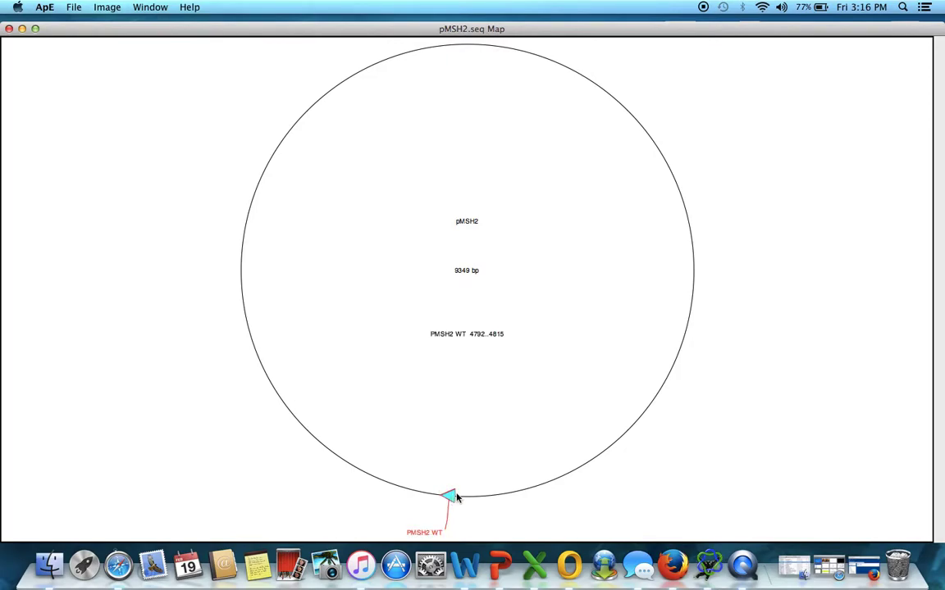
click(456, 500)
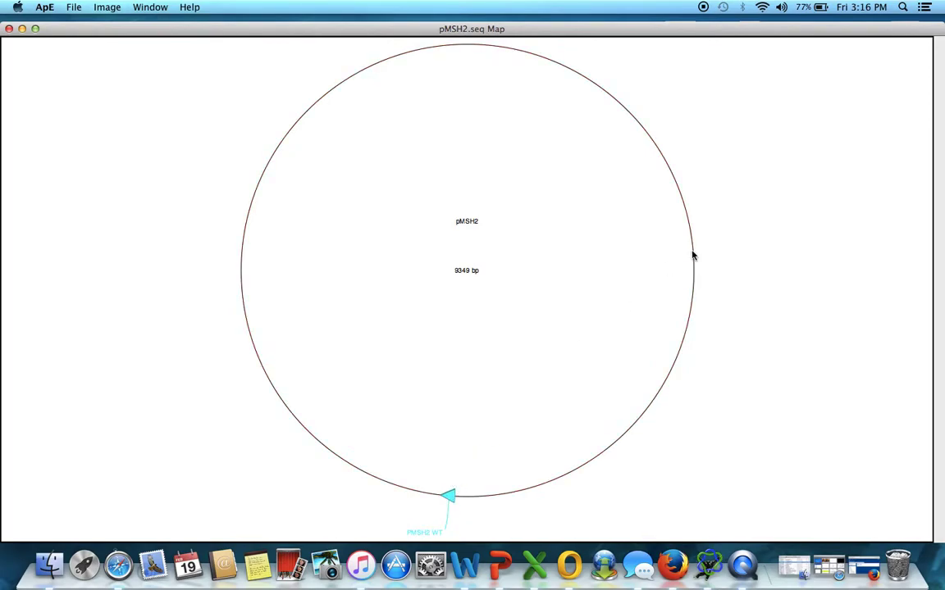
click(15, 42)
click(22, 29)
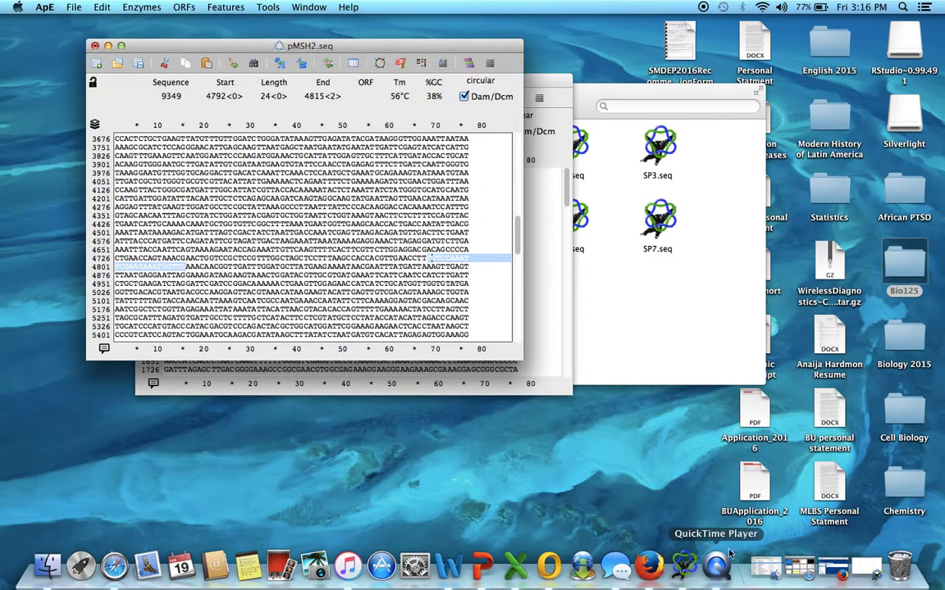
click(848, 570)
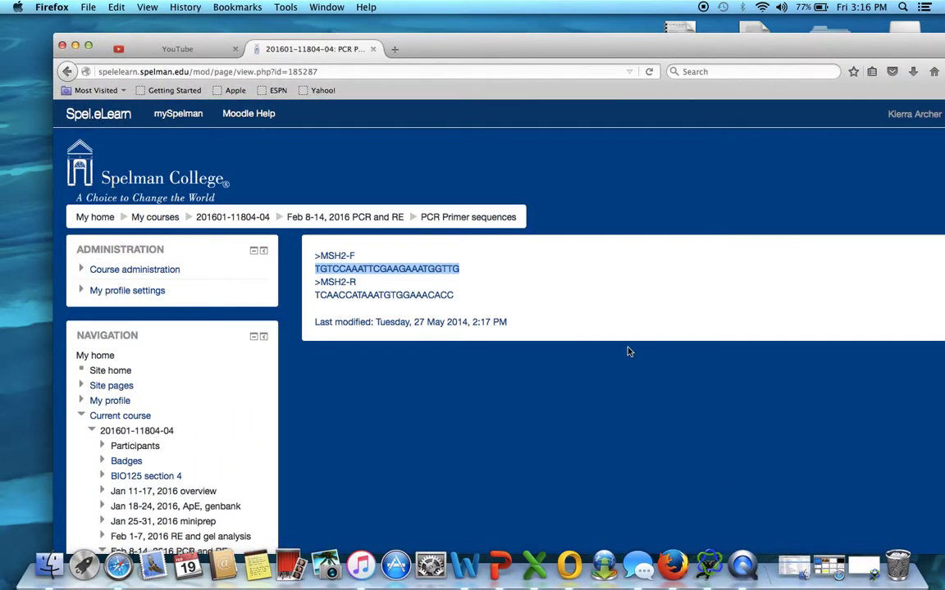
Step: Close the plasmid map window and place the sequence window beside the primer page
click(861, 567)
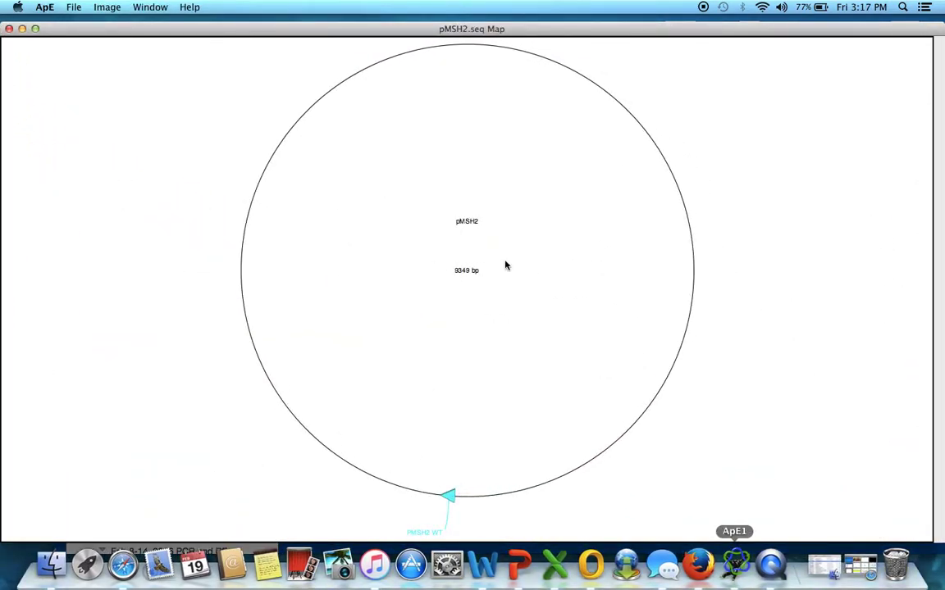
click(9, 29)
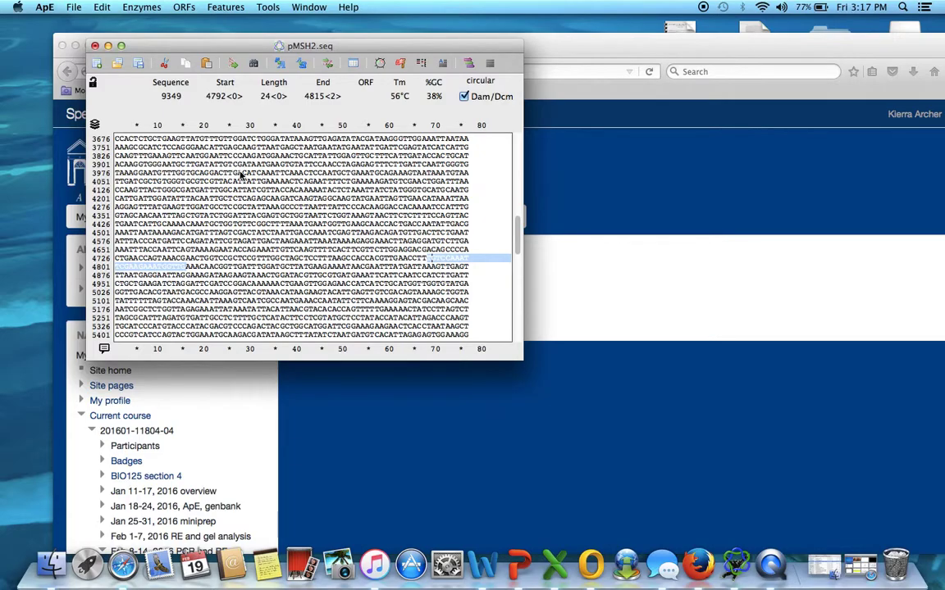
drag(312, 49, 724, 178)
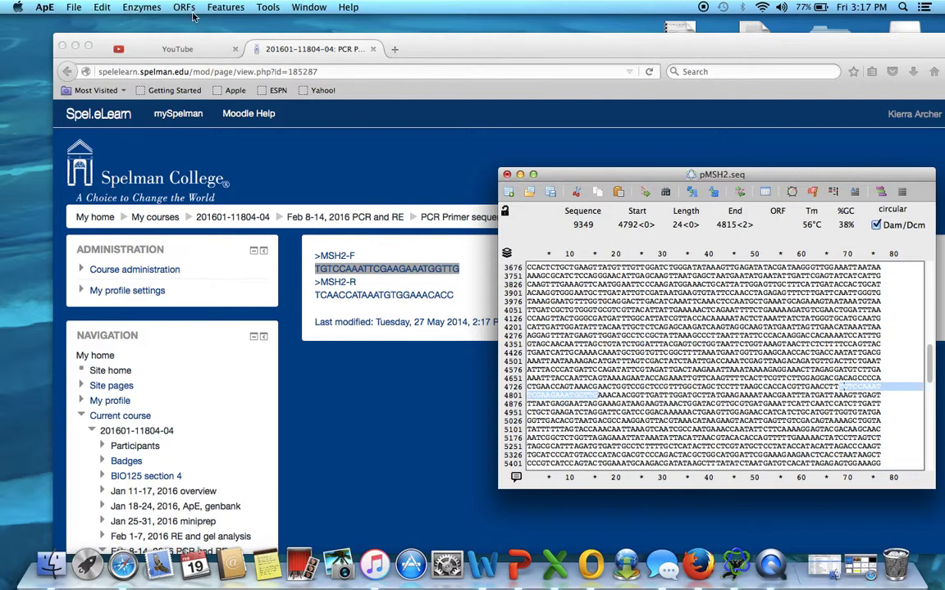
Step: Select bases 4792–4815 with Select From–To and start Edit > Find
click(645, 188)
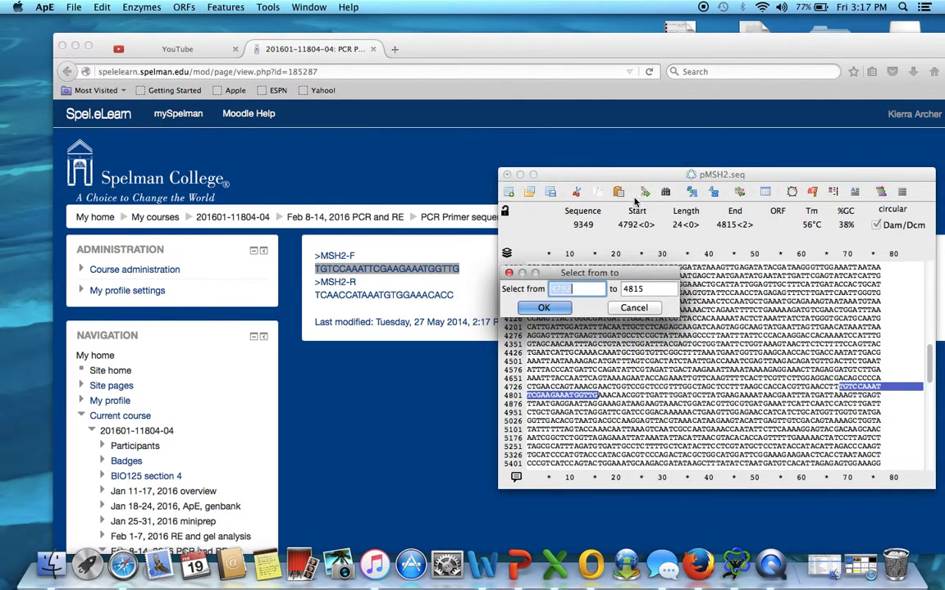
key(Return)
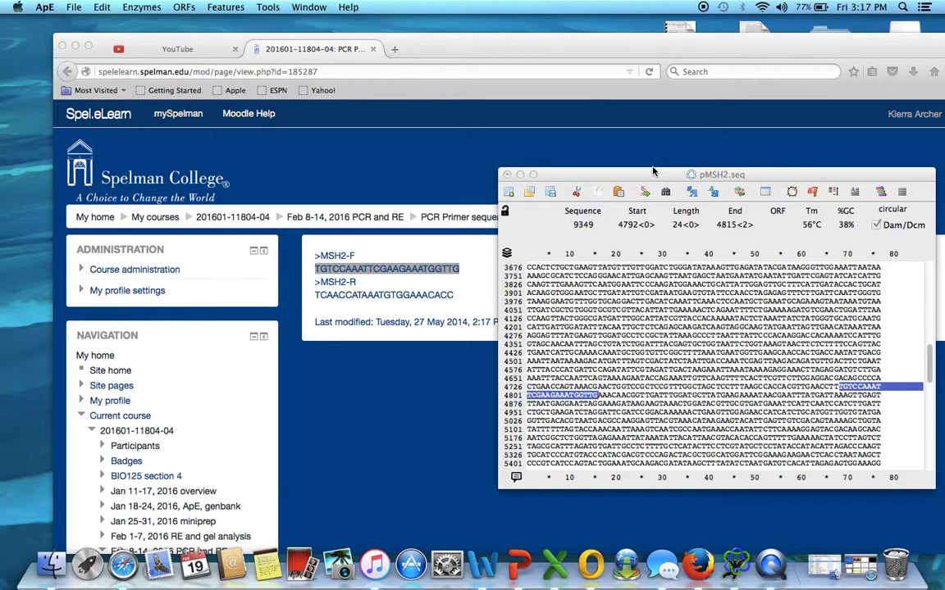
drag(656, 179, 643, 123)
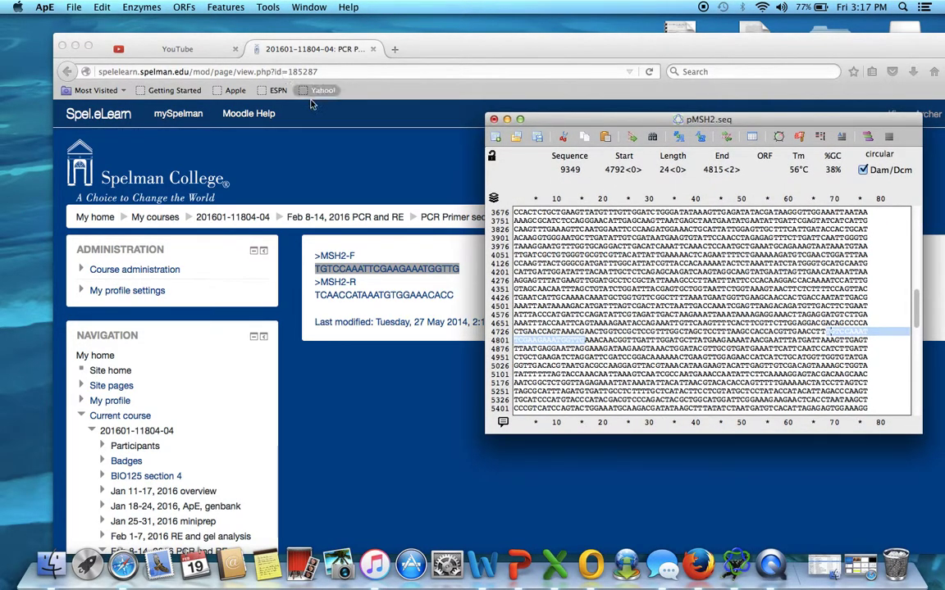
click(101, 7)
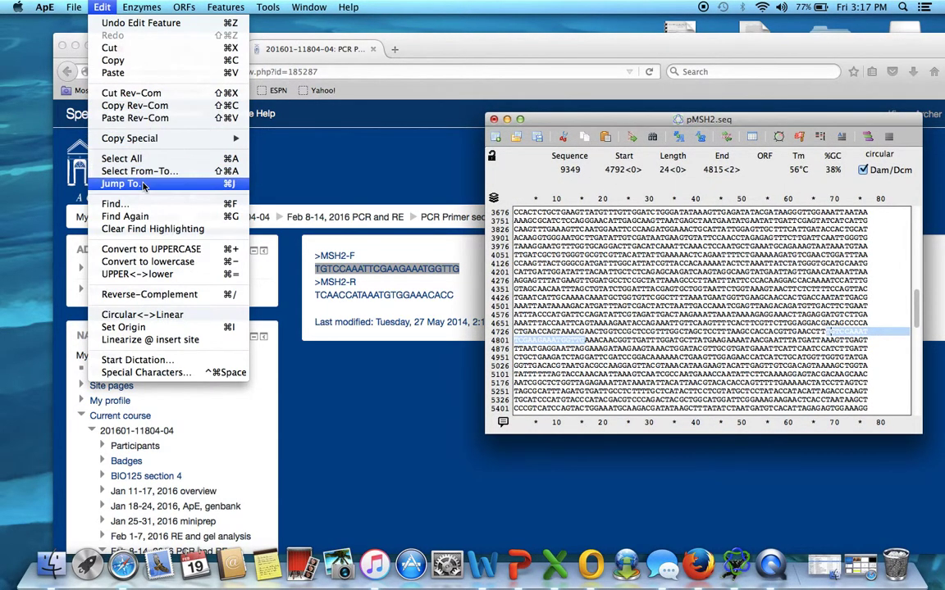
click(149, 211)
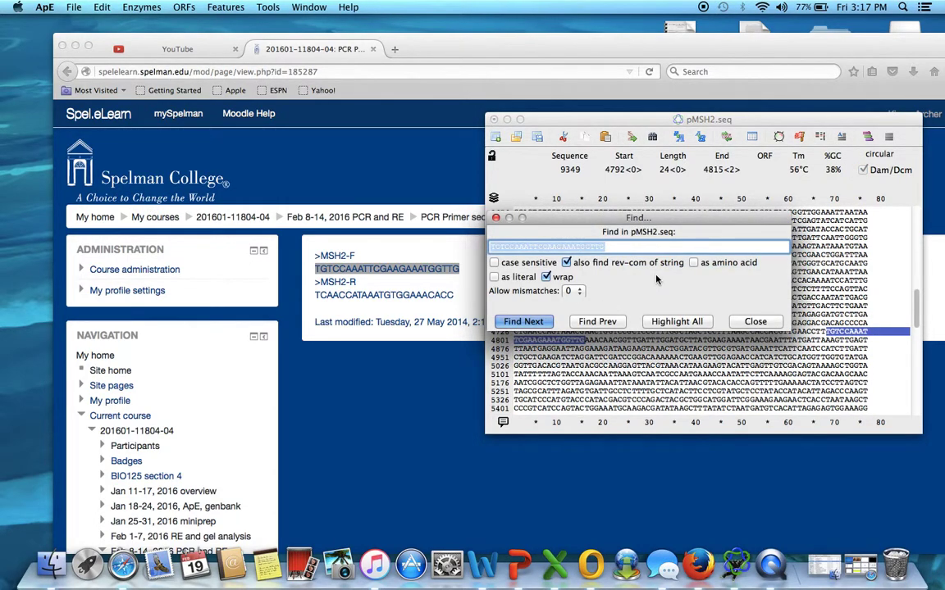
Step: Select the MSH2-R primer sequence on the course page
click(383, 295)
double_click(383, 295)
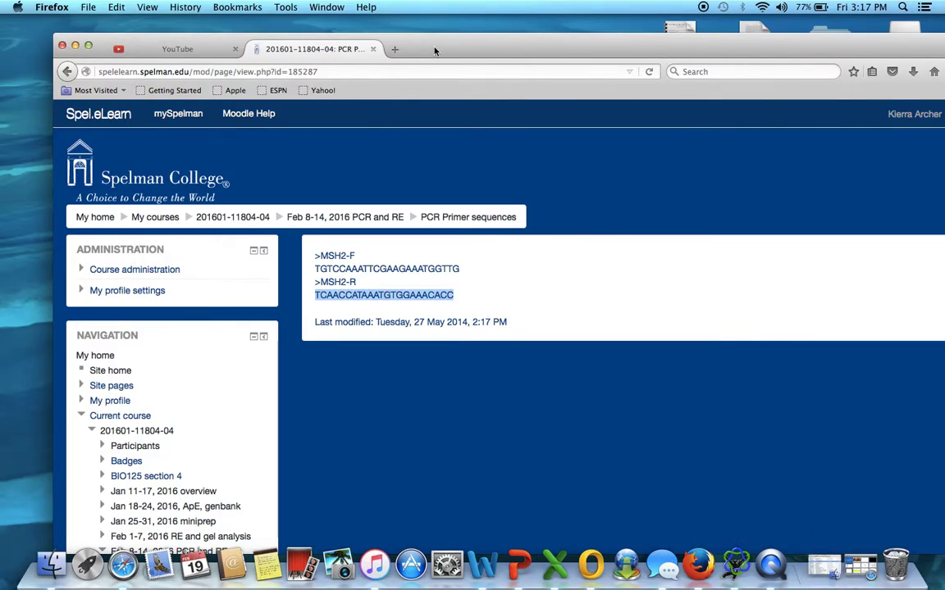
drag(436, 48, 427, 138)
Step: Find the MSH2-R binding site in pMSH2.seq at 5651, then close the search
key(super+Tab)
click(541, 117)
key(super+f)
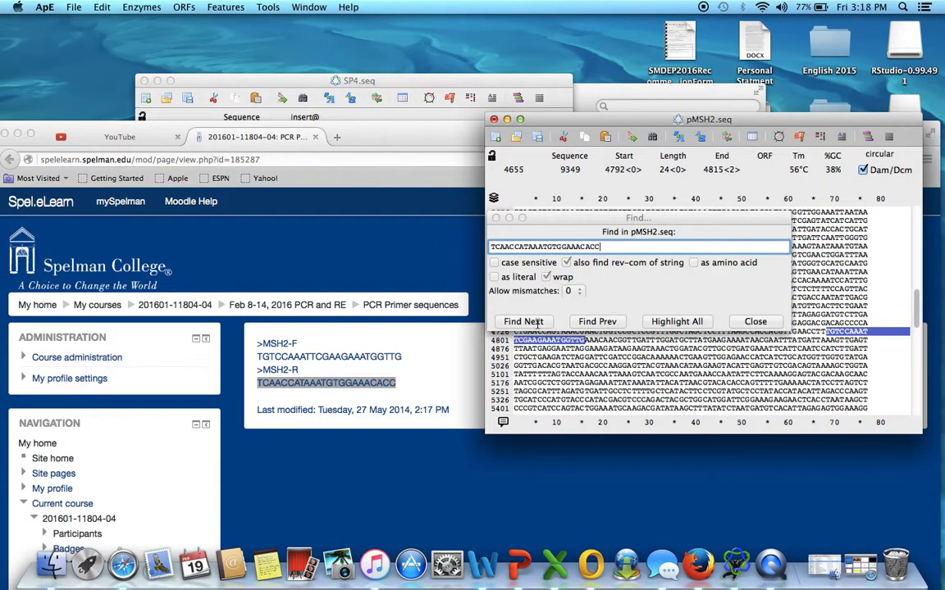
drag(579, 226, 580, 211)
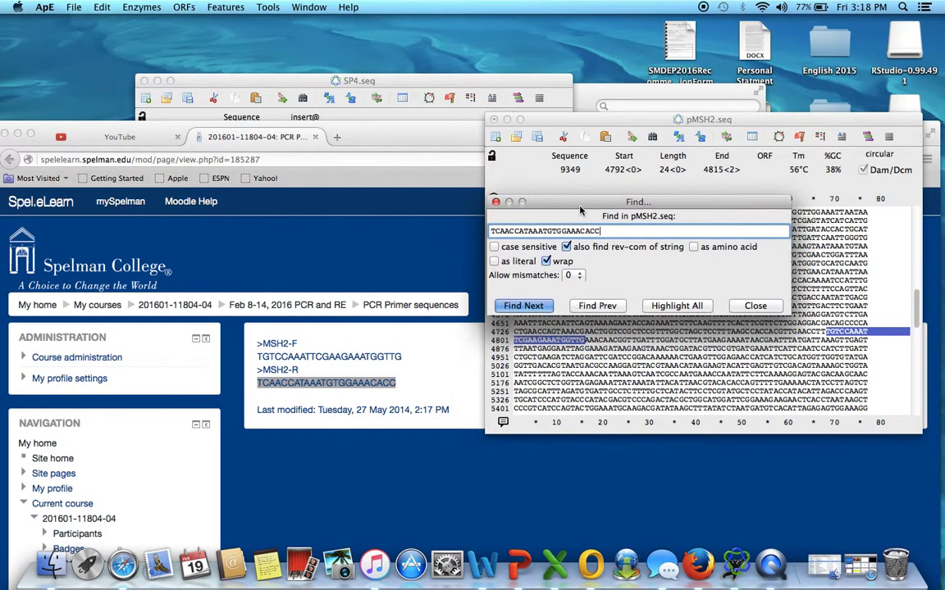
click(547, 308)
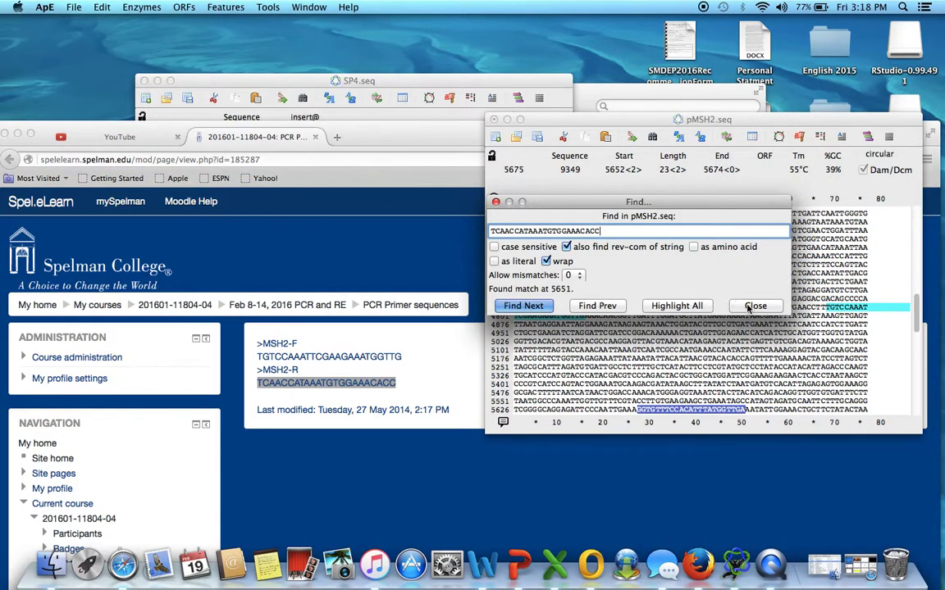
click(754, 309)
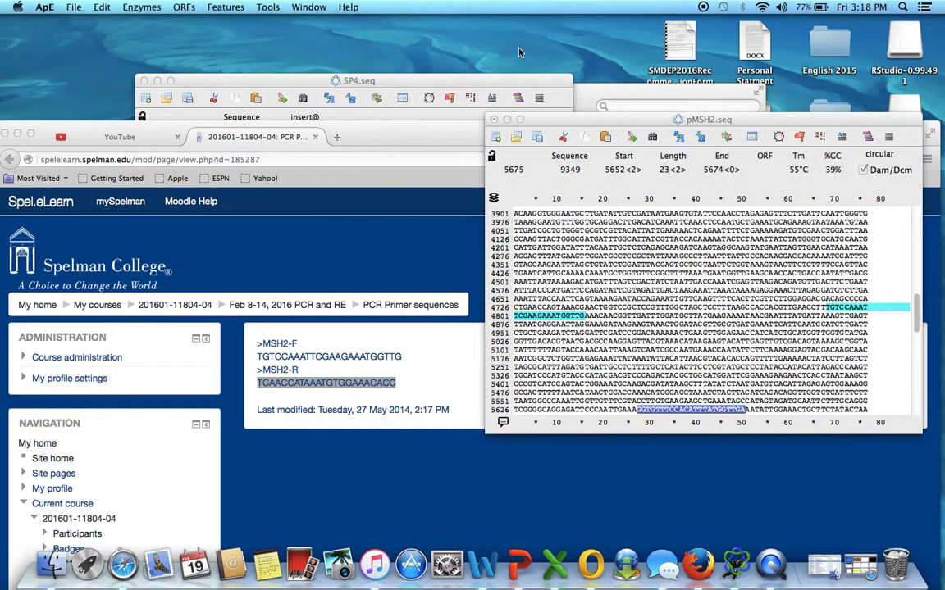
Step: Create a Rev-Com feature 'PMSH2 WT REVERSE COMP' on bases 5652–5674 with width 10
click(218, 6)
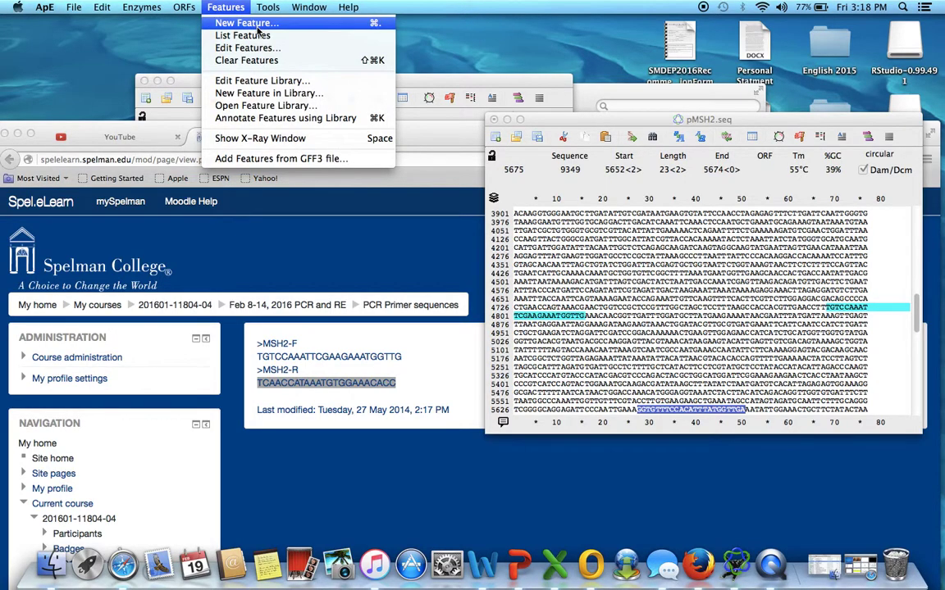
click(246, 23)
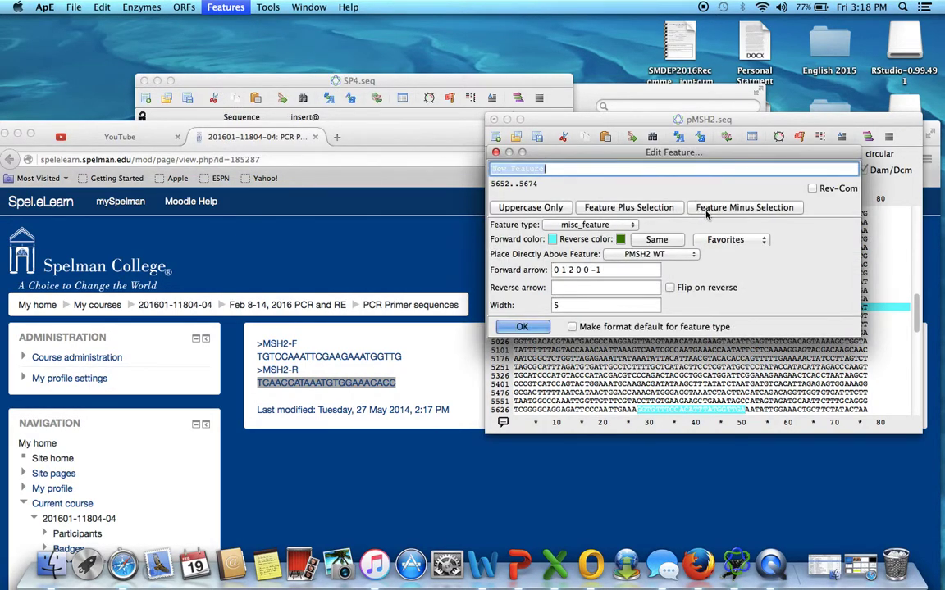
click(813, 189)
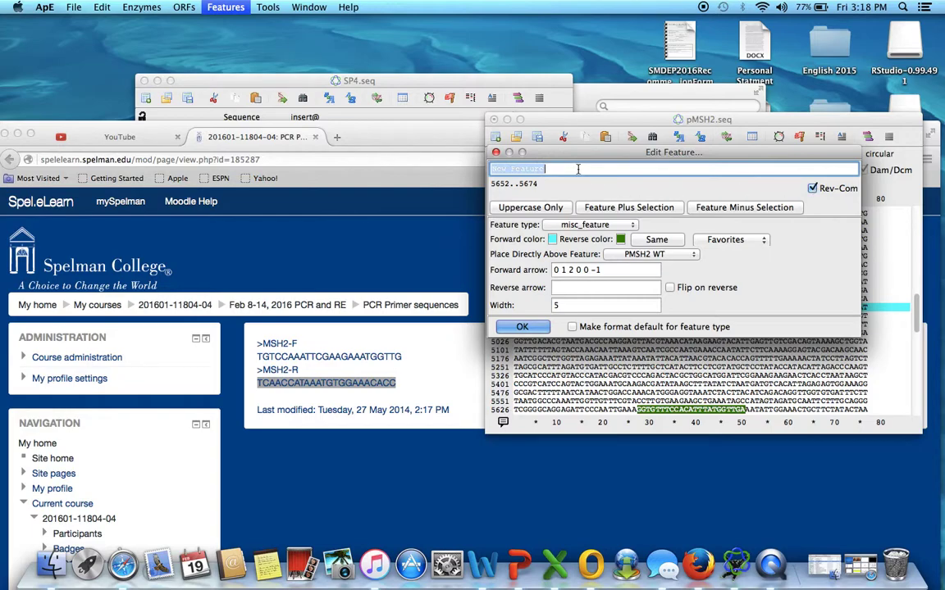
key(BackSpace)
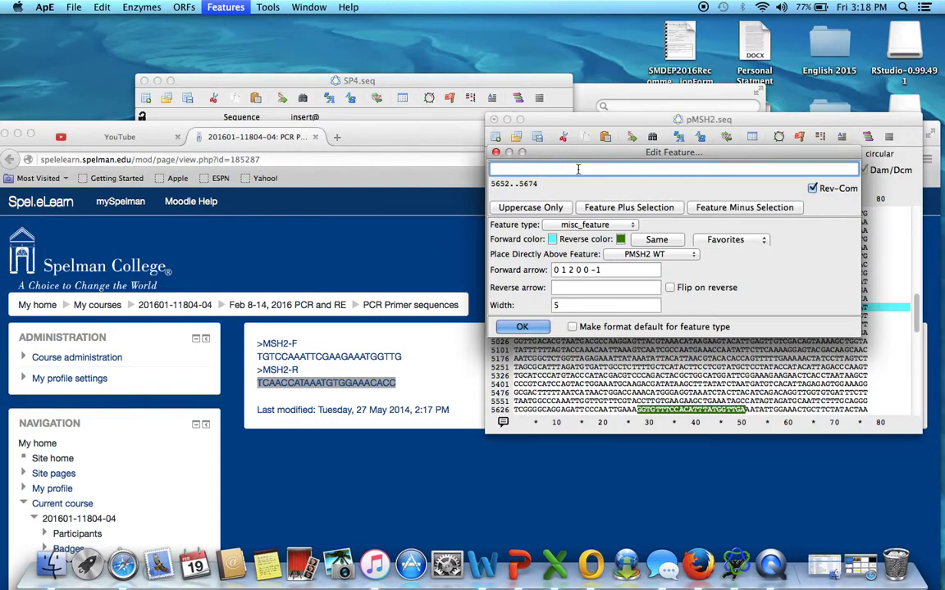
text(PMSH2 WT REVERSE COMP)
click(566, 308)
text(10)
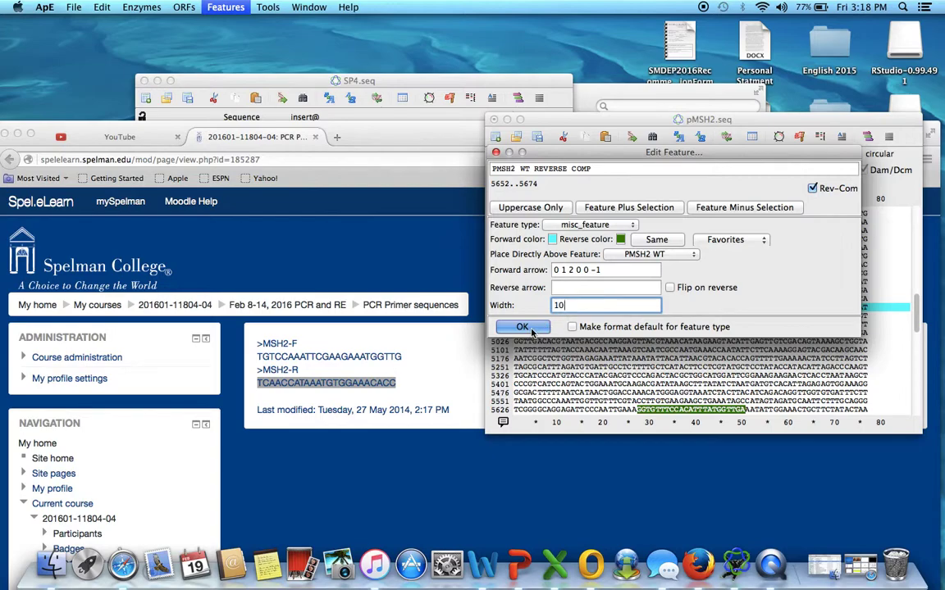
click(528, 327)
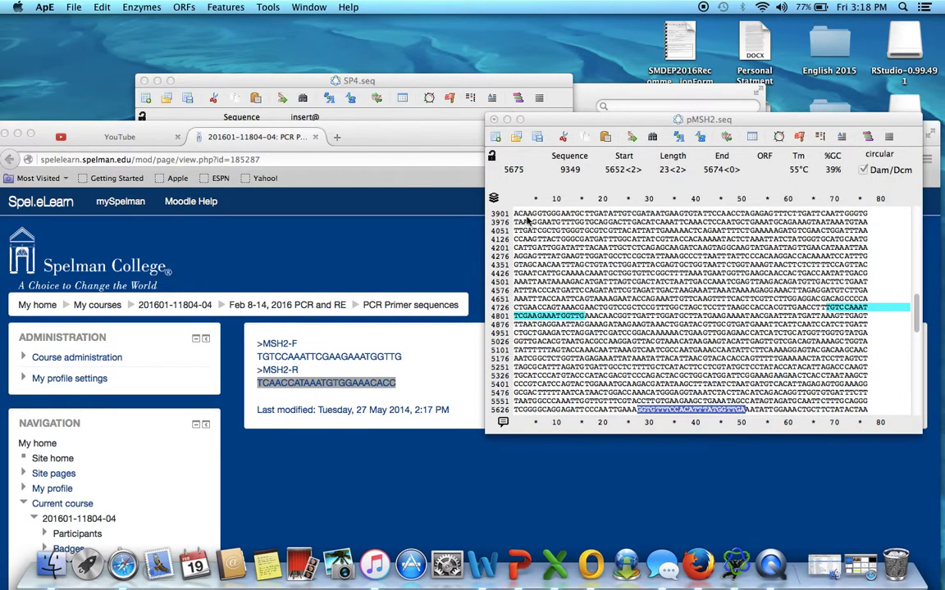
click(140, 6)
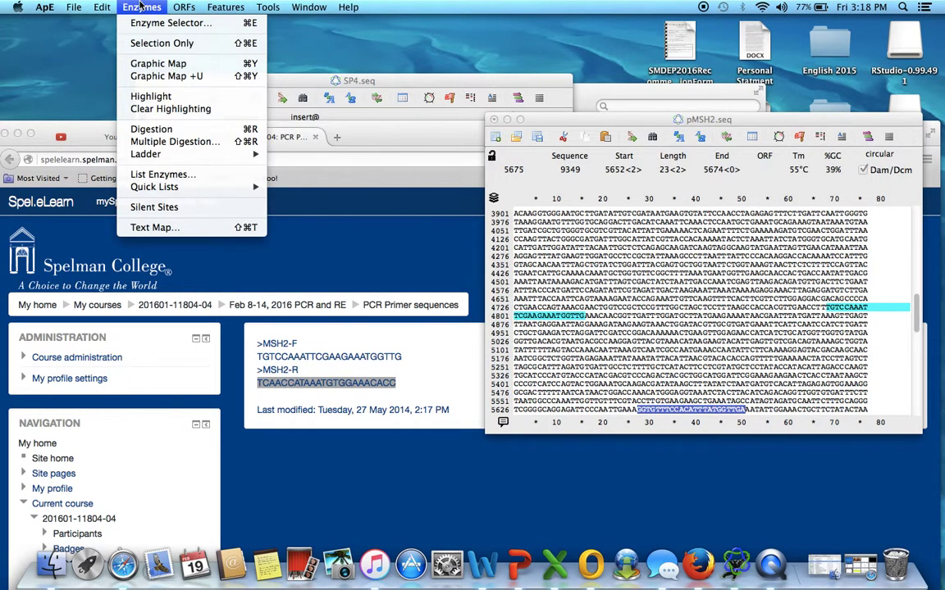
click(164, 63)
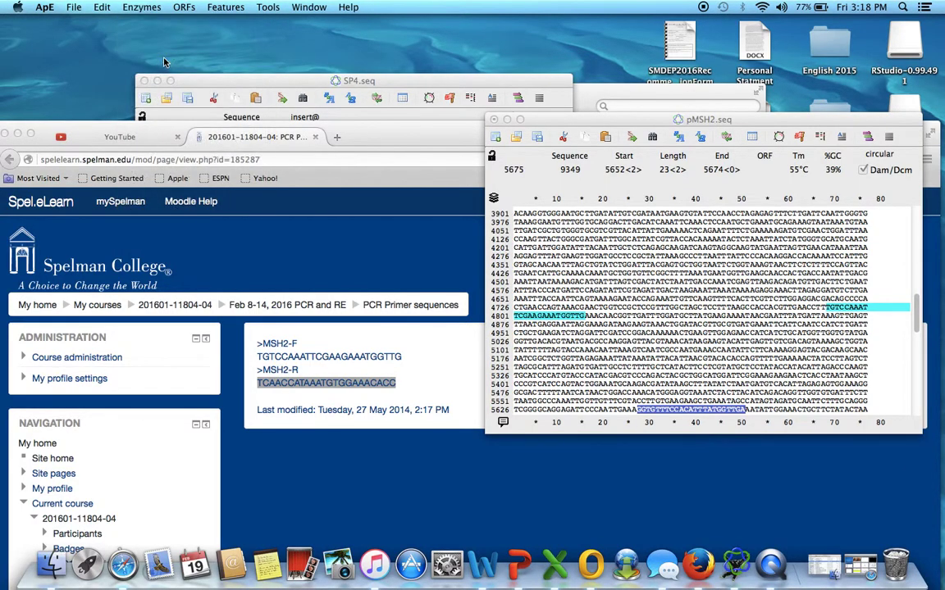
click(49, 30)
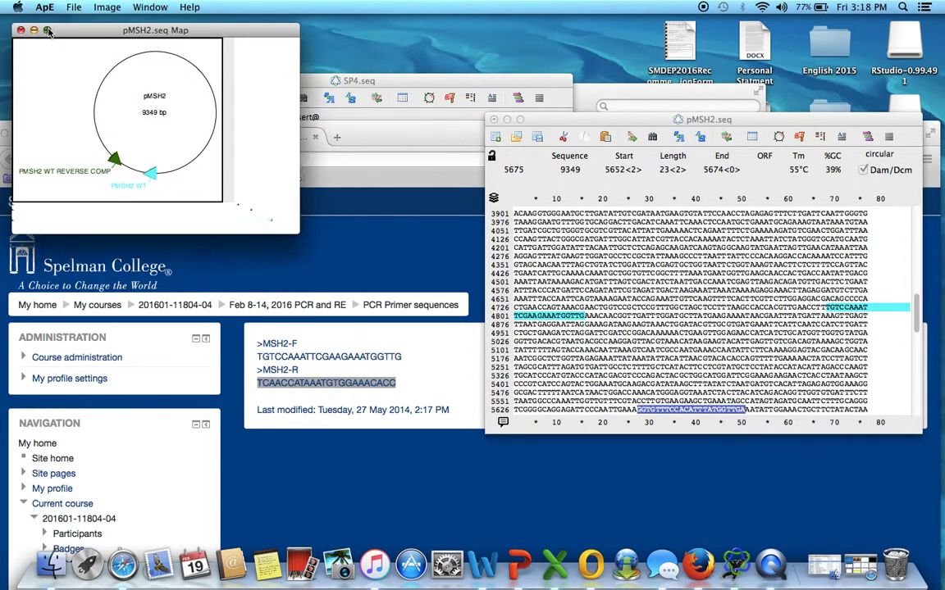
mouse_move(345, 439)
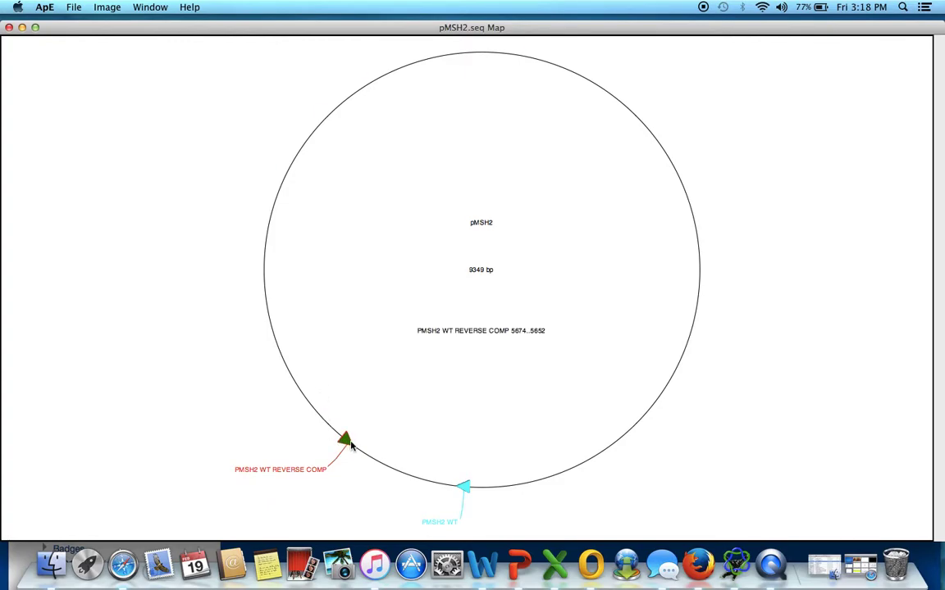
mouse_move(464, 489)
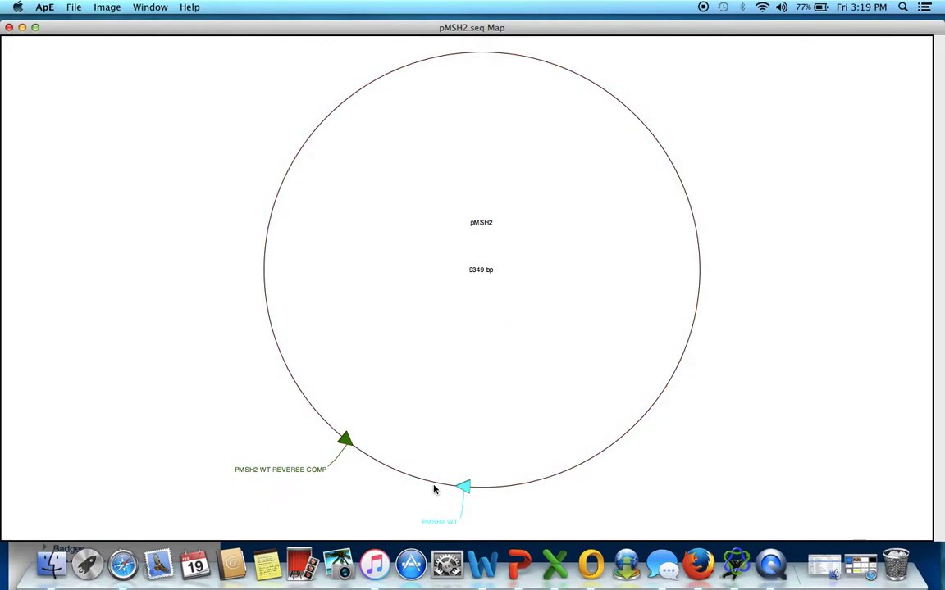
click(23, 30)
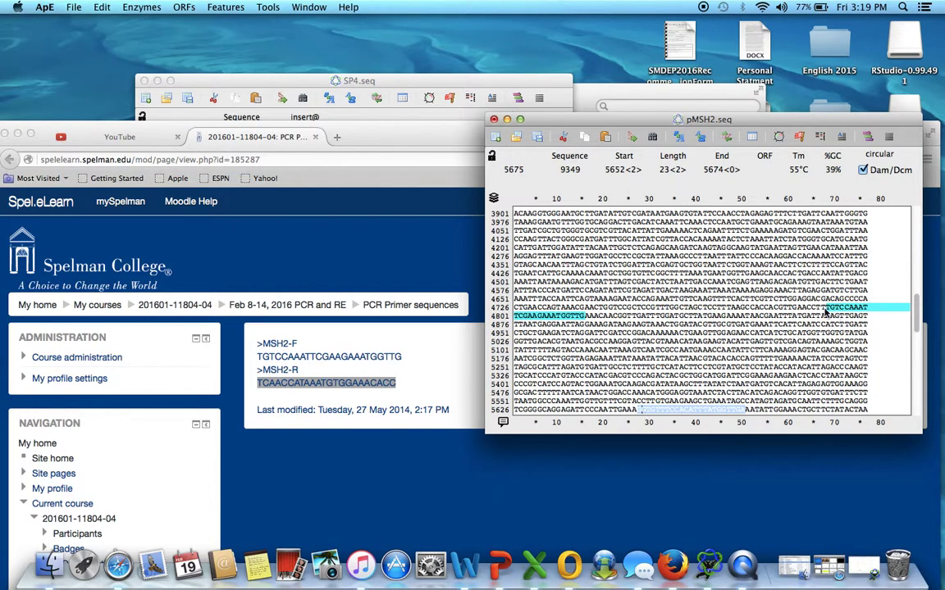
Step: Select and copy bases 4792–5674 between the two primer sites in pMSH2.seq
drag(818, 307, 745, 321)
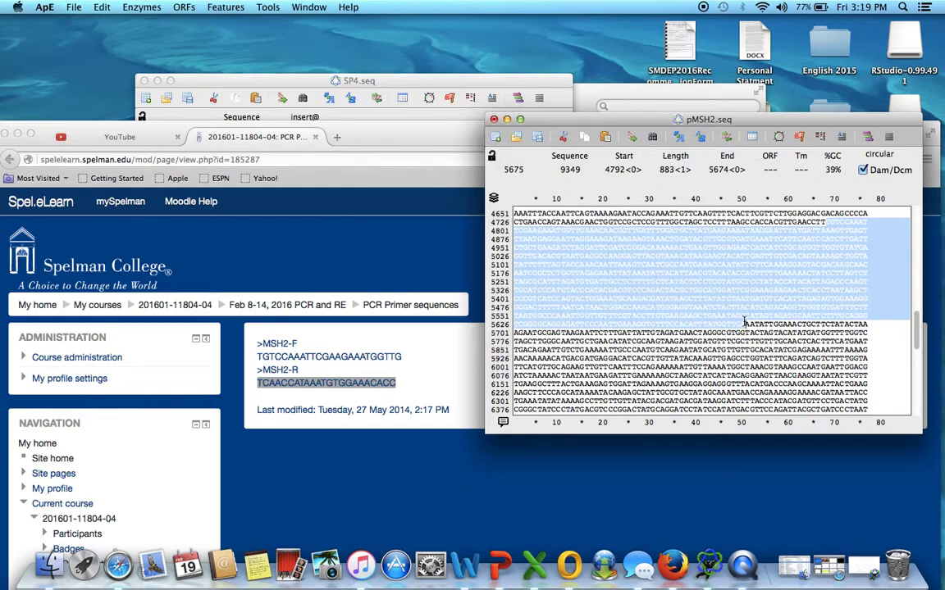
click(712, 274)
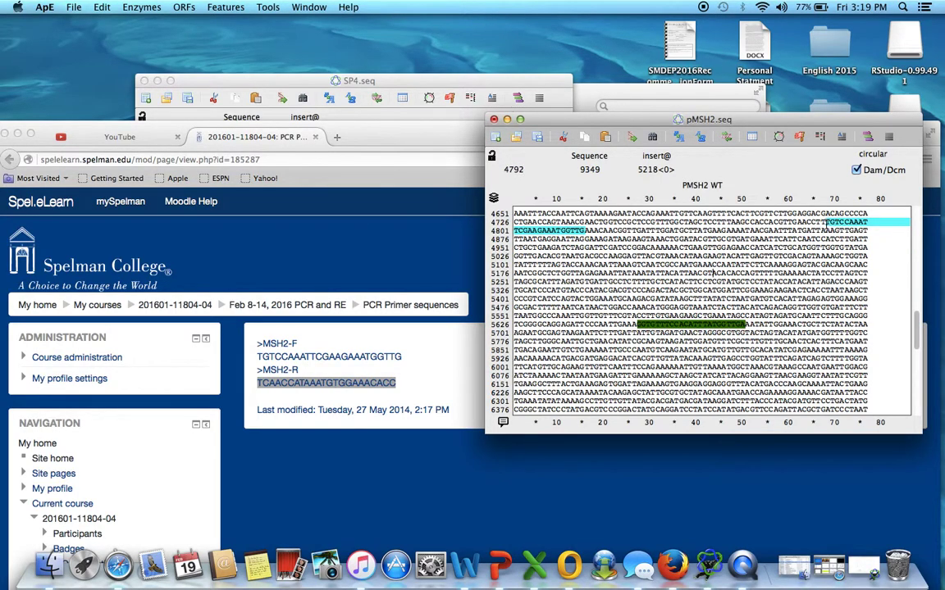
drag(824, 221, 746, 321)
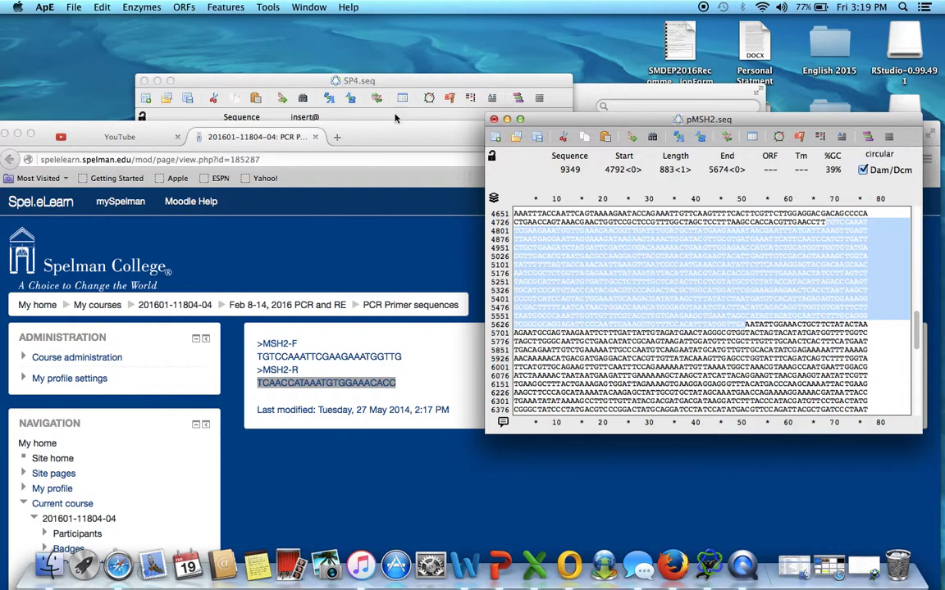
click(92, 8)
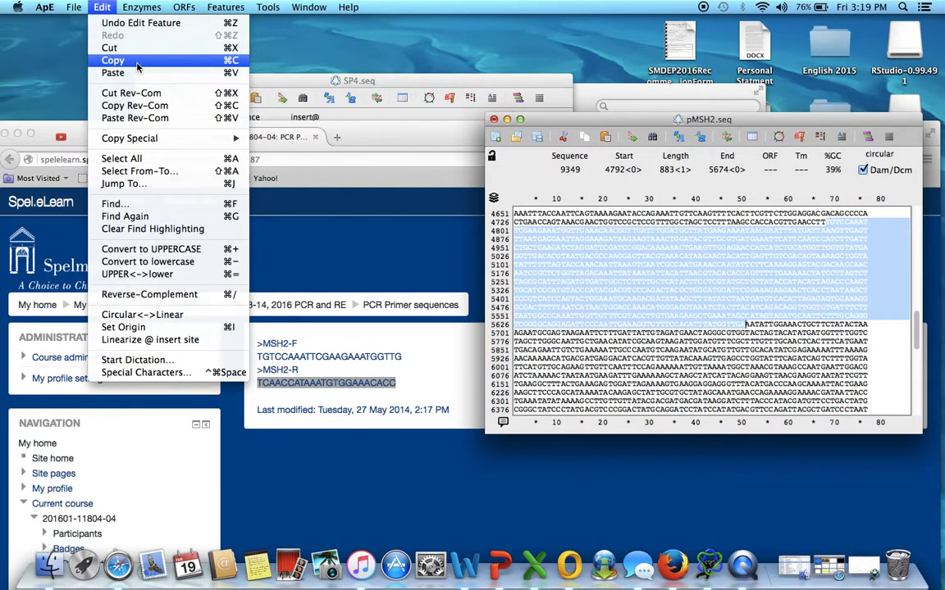
click(136, 62)
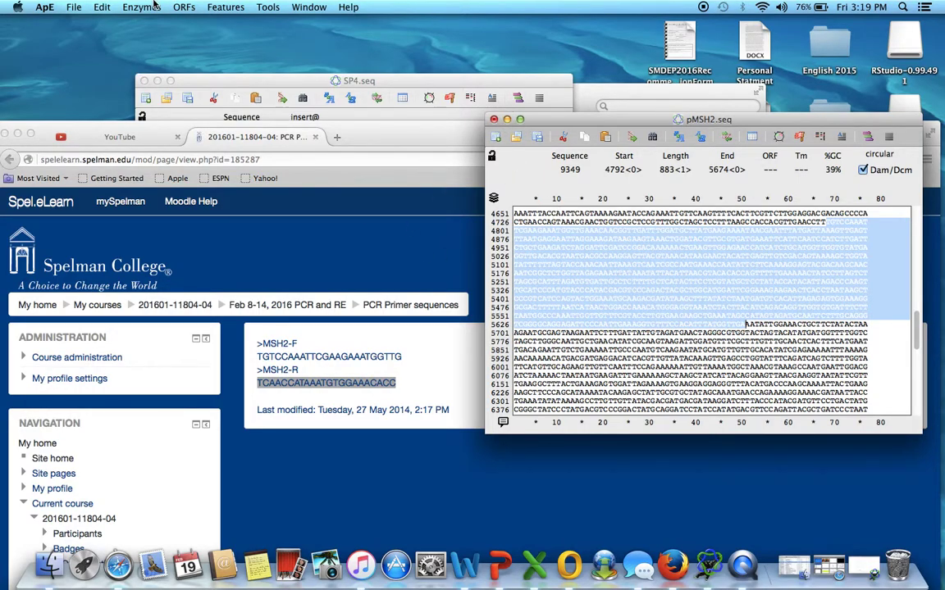
Step: Paste the 883-base PCR product into a new blank DNA window
click(74, 6)
click(82, 19)
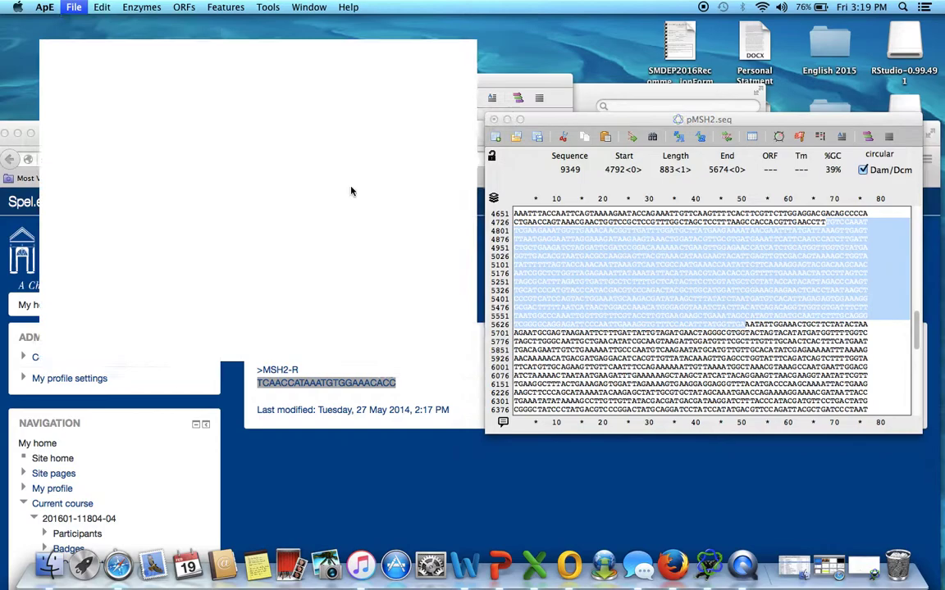
click(101, 7)
click(111, 67)
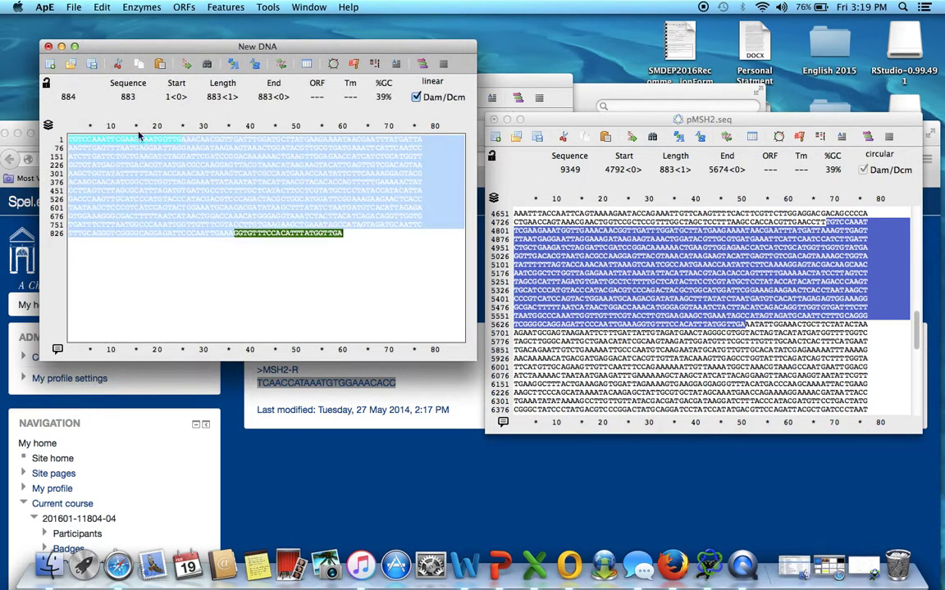
click(189, 246)
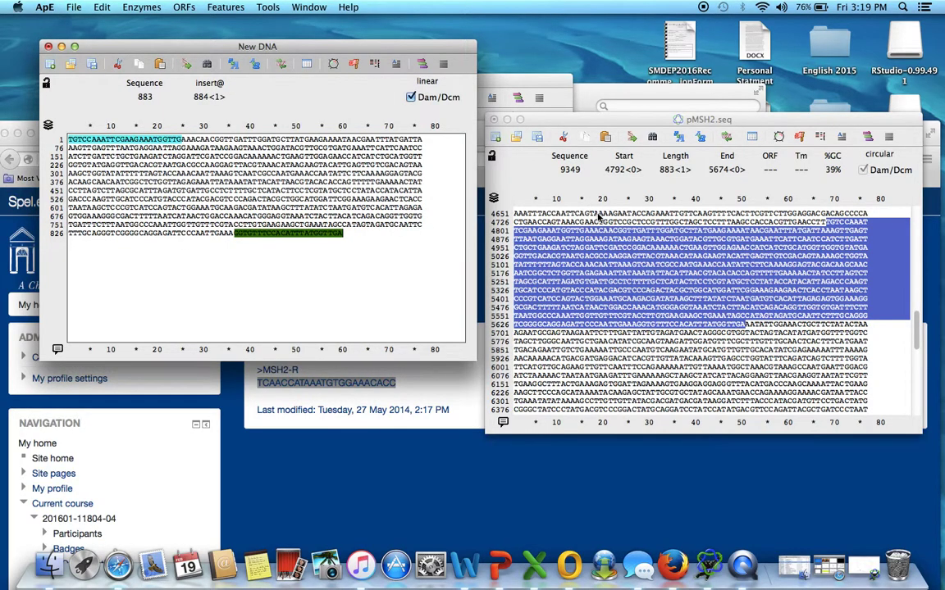
Step: Save the 883-base amplicon as PCR PRODUCT WT.ape in the plasmids_for_students folder
click(74, 7)
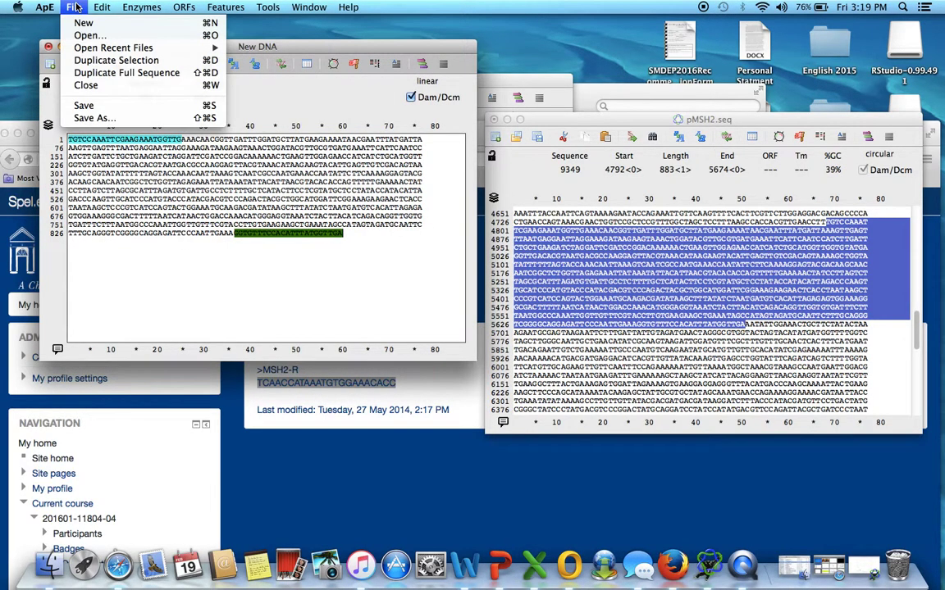
click(94, 118)
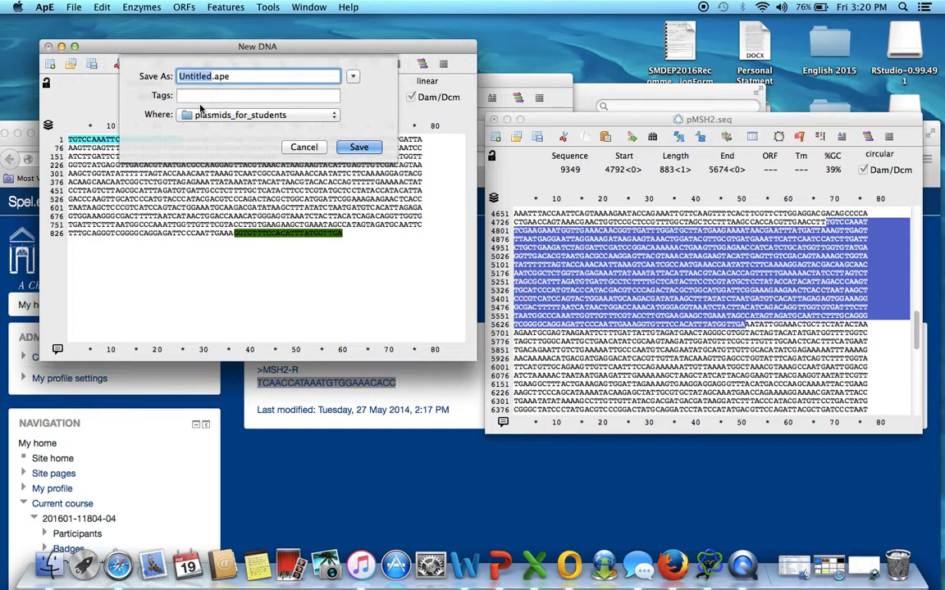
text(PCR P)
text(ROD)
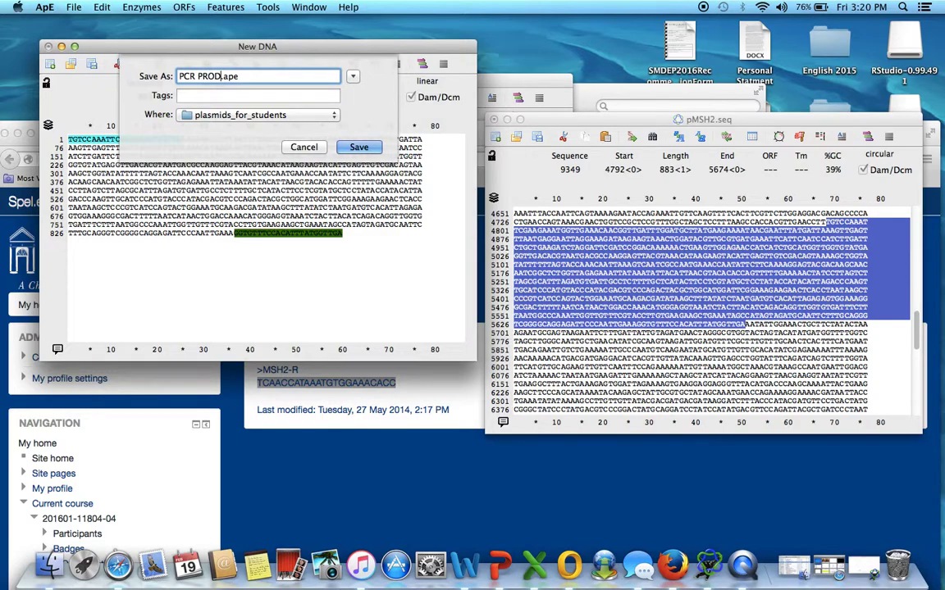
text(UCT WT)
click(359, 147)
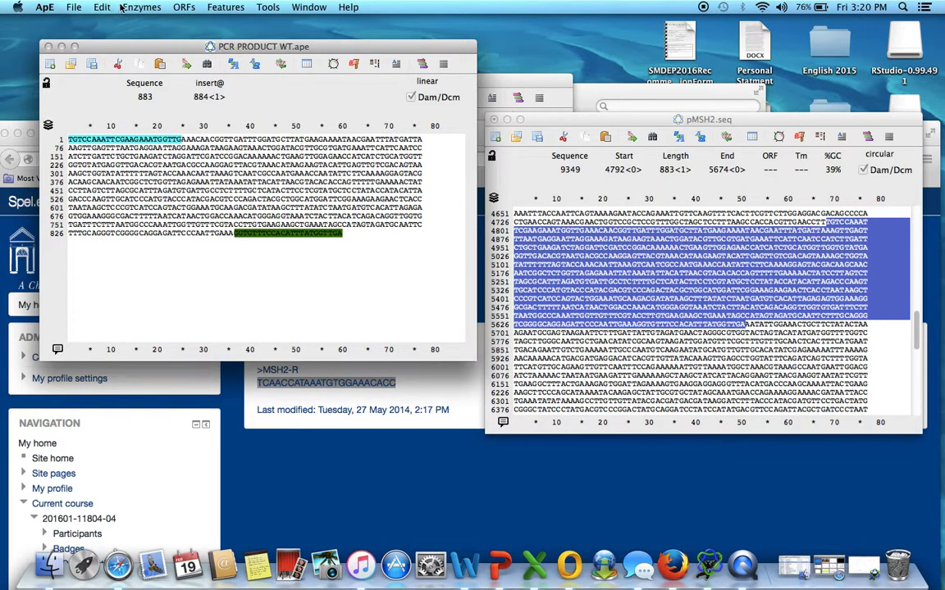
click(65, 7)
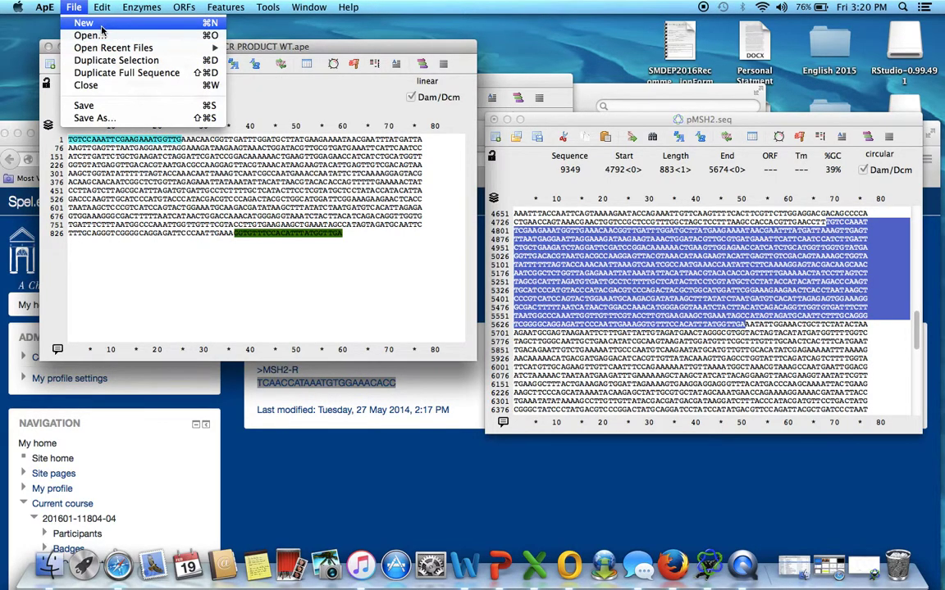
Step: Create a new empty sequence window and close the pMSH2 map window
click(90, 30)
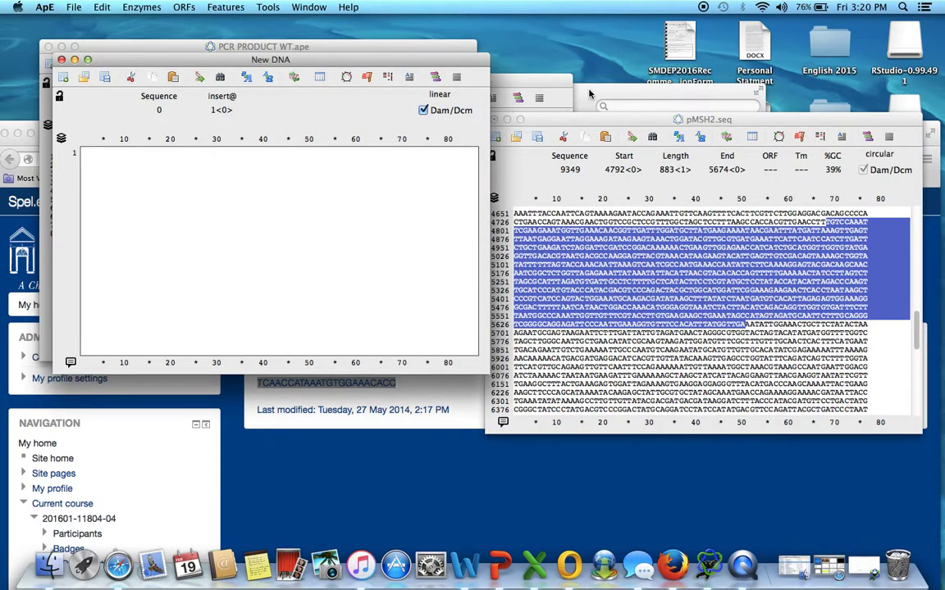
click(546, 85)
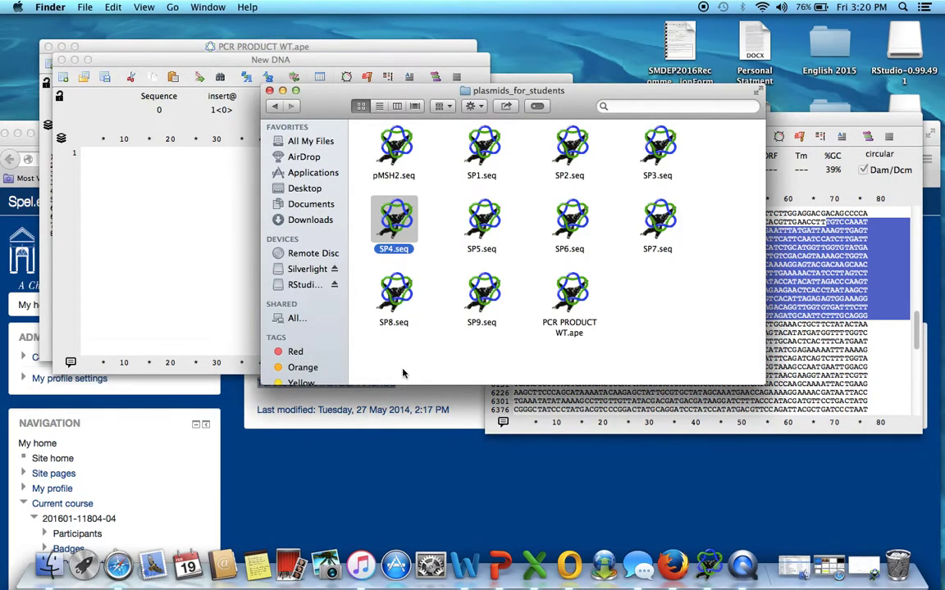
click(866, 564)
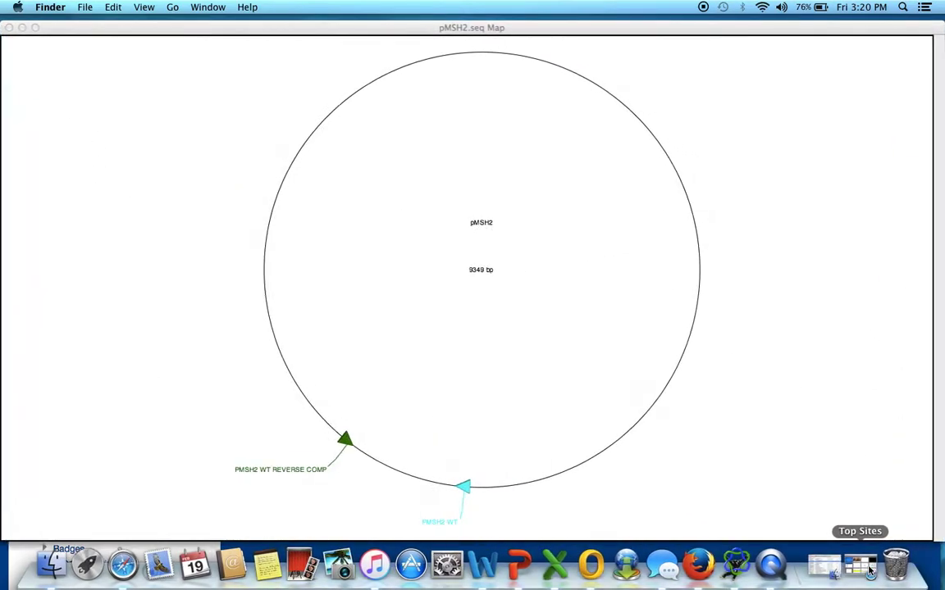
click(9, 27)
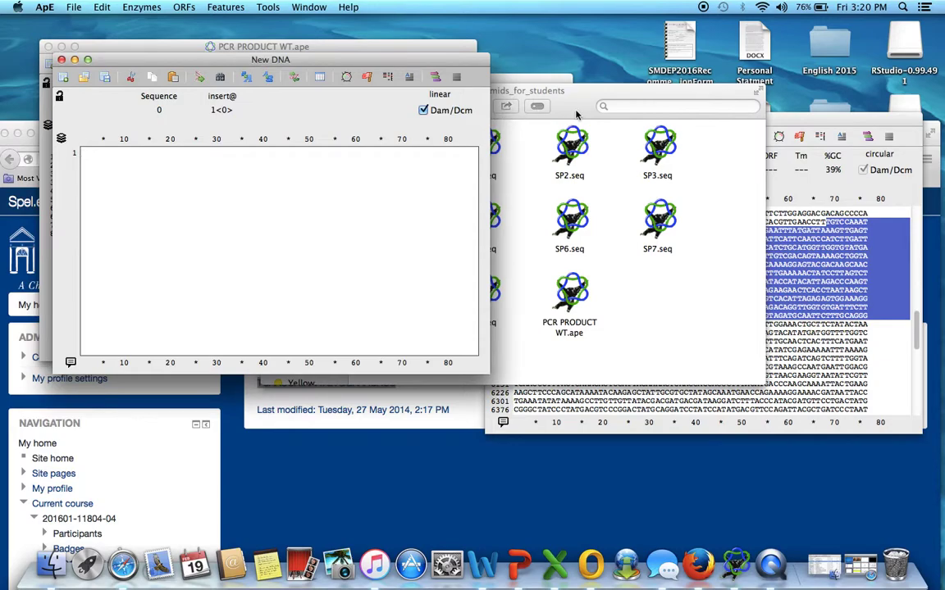
Step: Open SP4.seq from plasmids_for_students, dismiss the alert, and nudge its window aside
click(542, 174)
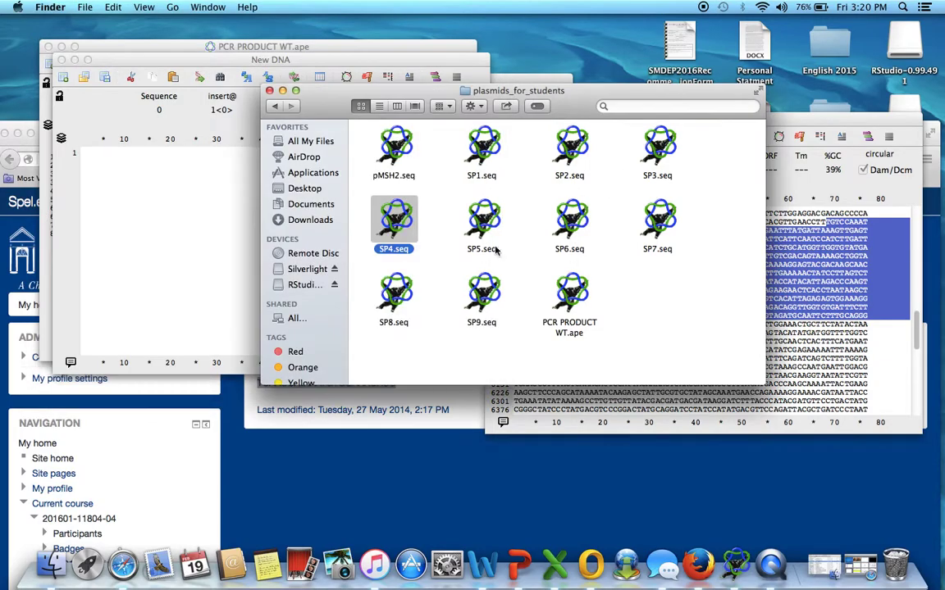
double_click(396, 222)
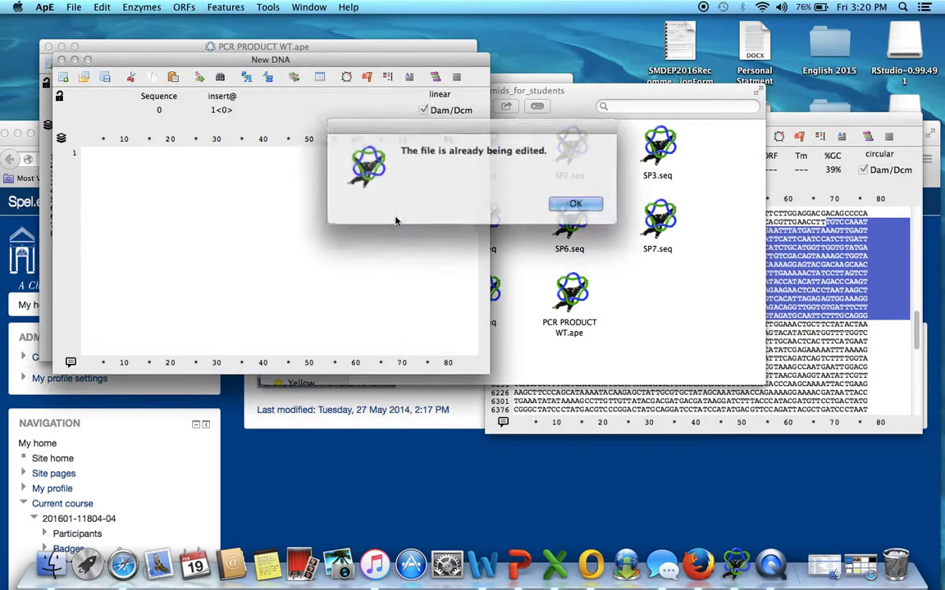
click(504, 187)
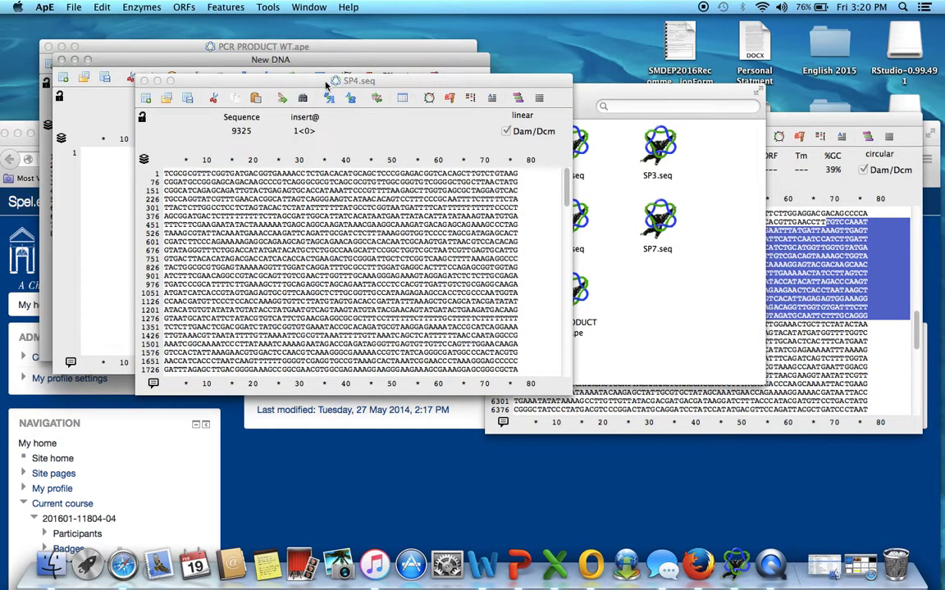
drag(295, 79, 367, 94)
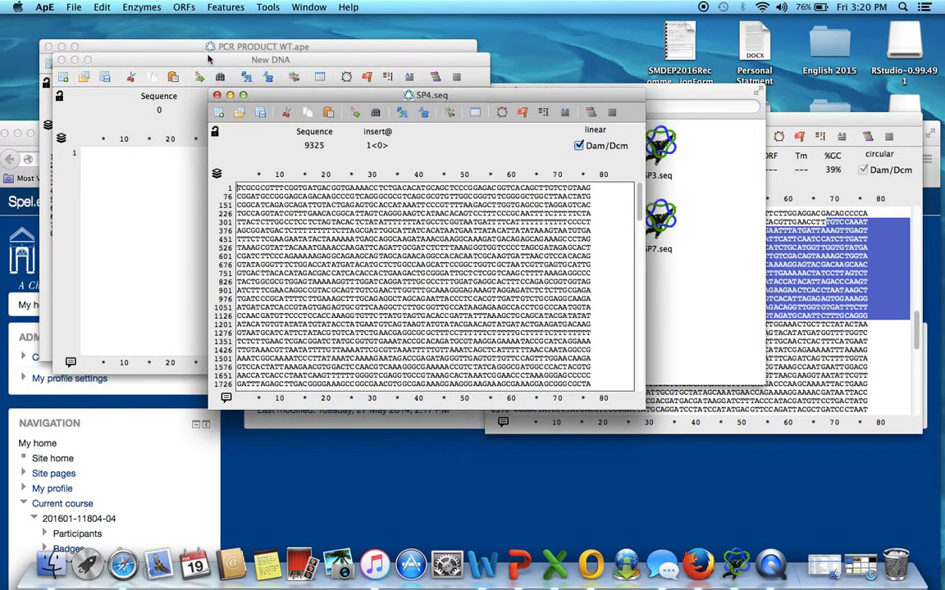
Step: Select SP4.seq bases 4815 to 5652, the 838-base product region, for copying
click(93, 8)
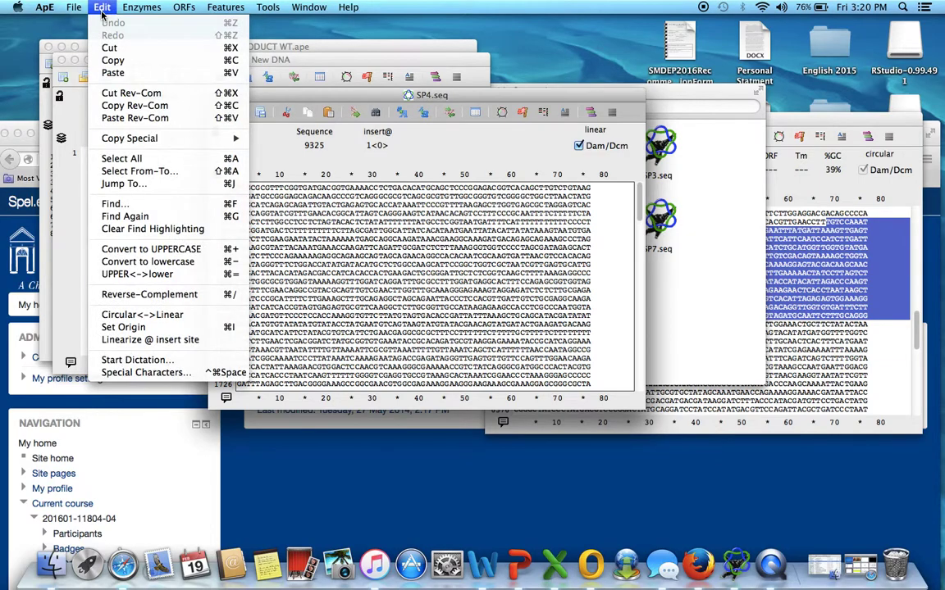
click(158, 170)
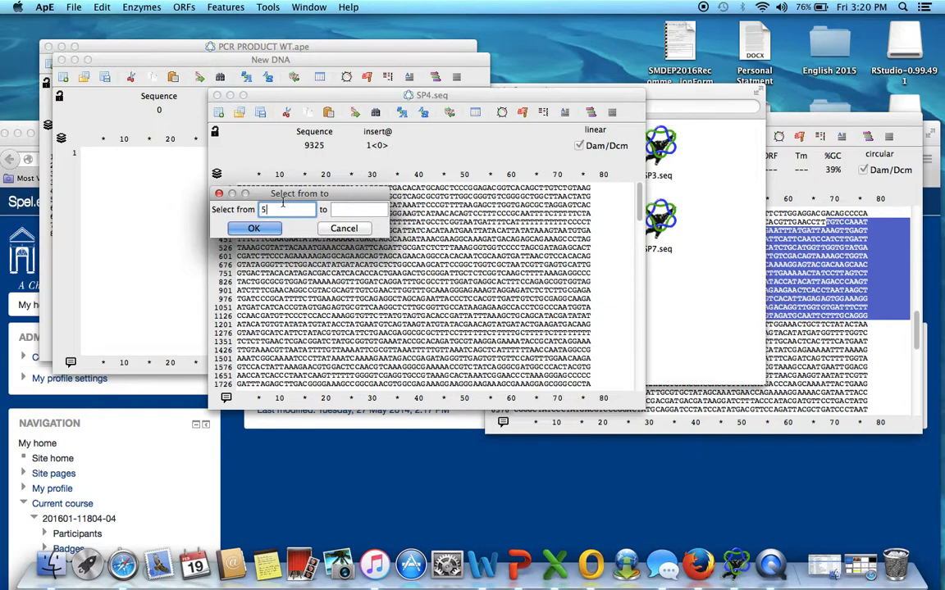
text(5652)
click(345, 211)
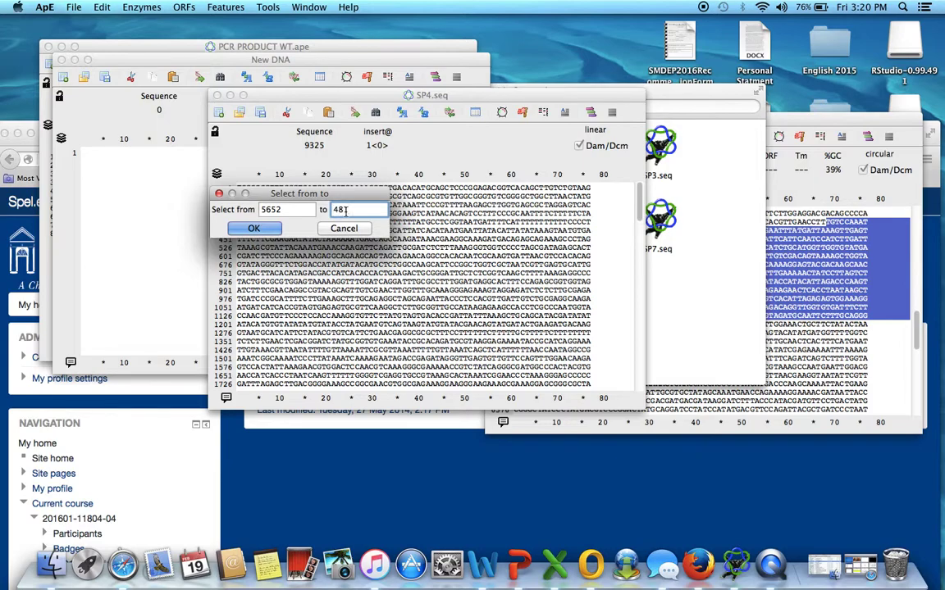
click(256, 229)
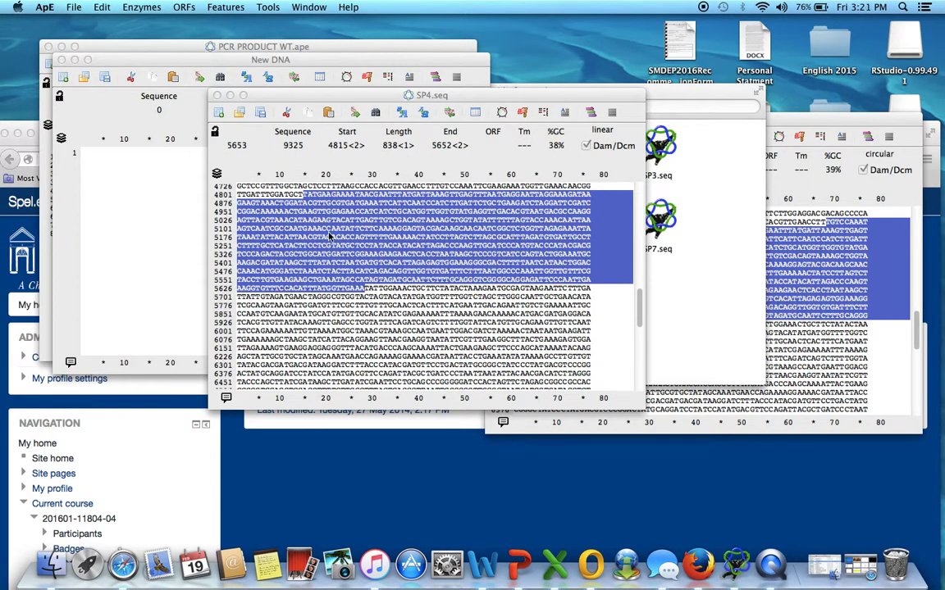
click(101, 9)
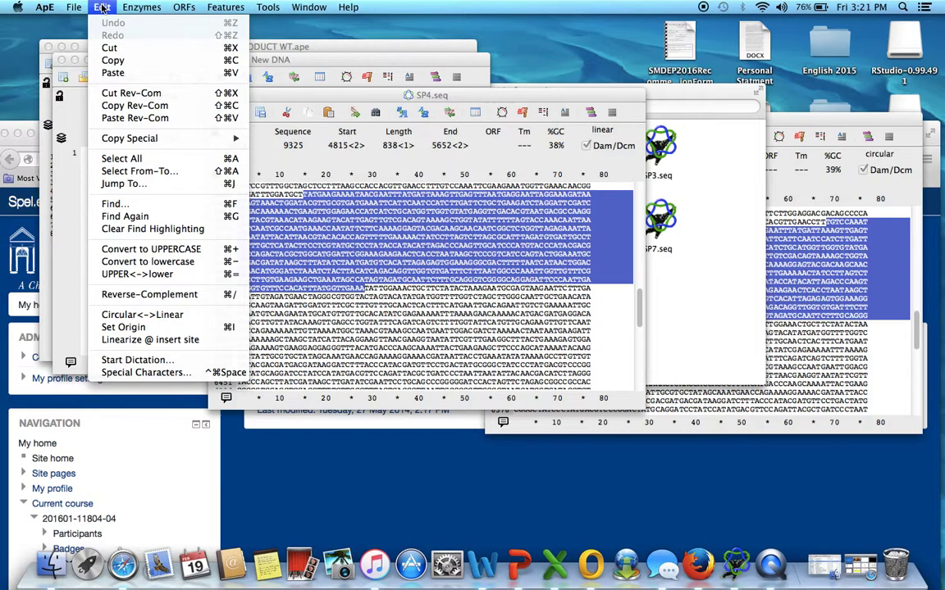
Step: Copy the 838-base region and paste it into the empty New DNA window
click(135, 64)
click(126, 176)
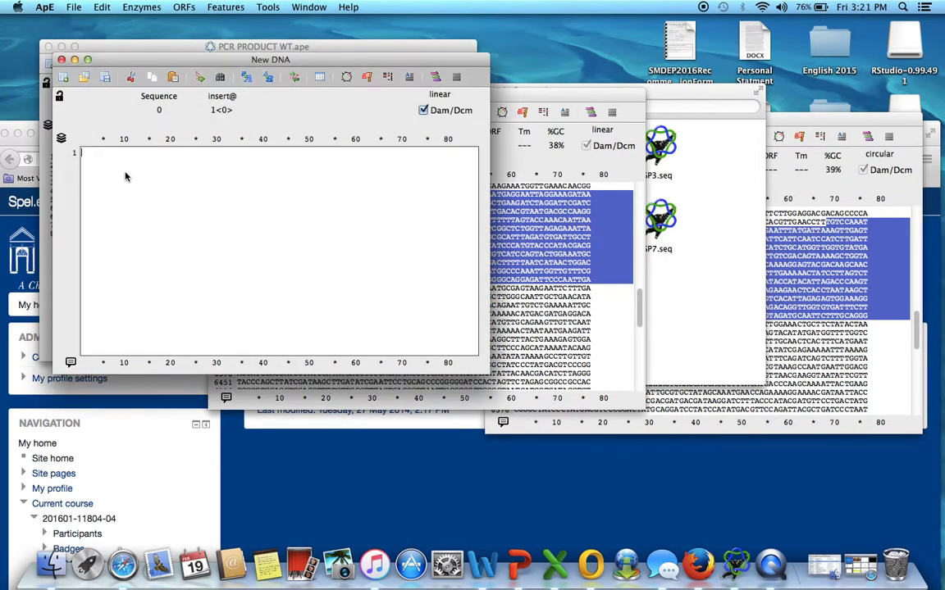
click(102, 8)
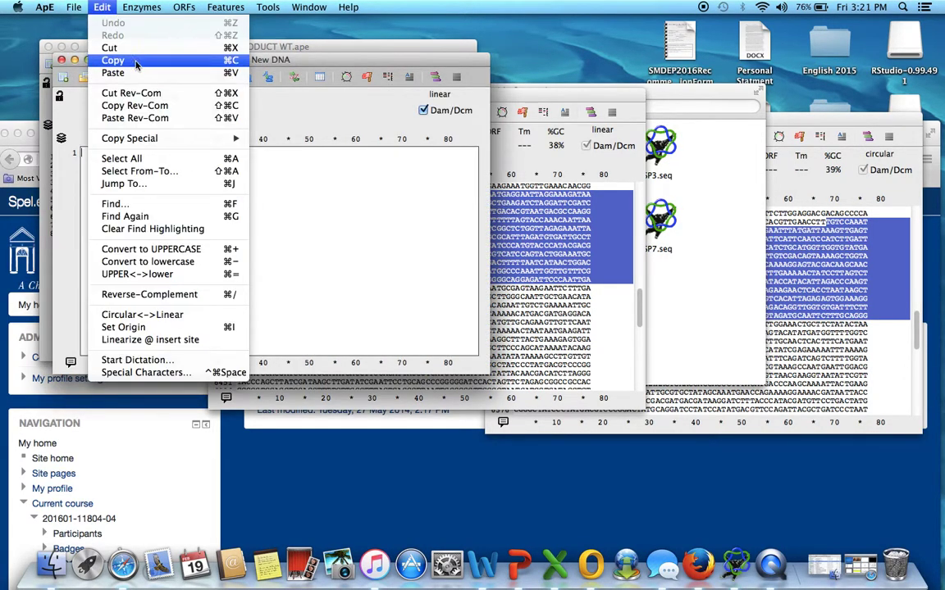
click(141, 74)
click(205, 250)
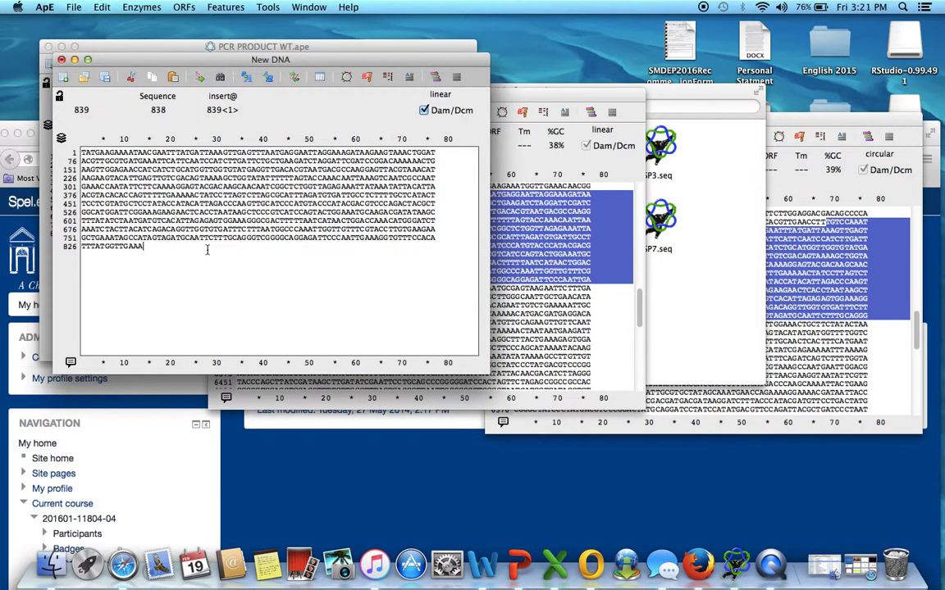
Step: Start saving the new sequence under the name PCR PRODUCT MUTANT SP4
click(75, 8)
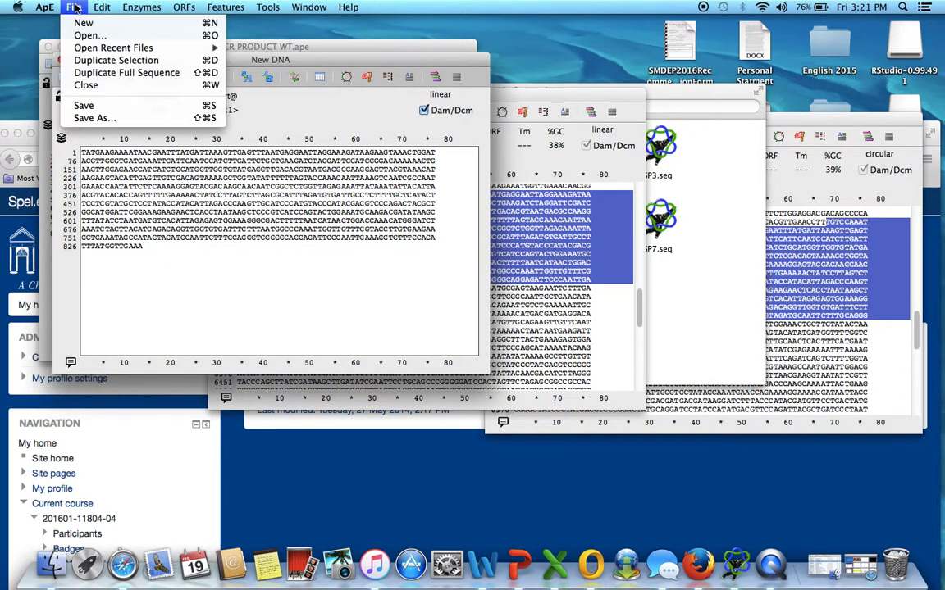
click(115, 118)
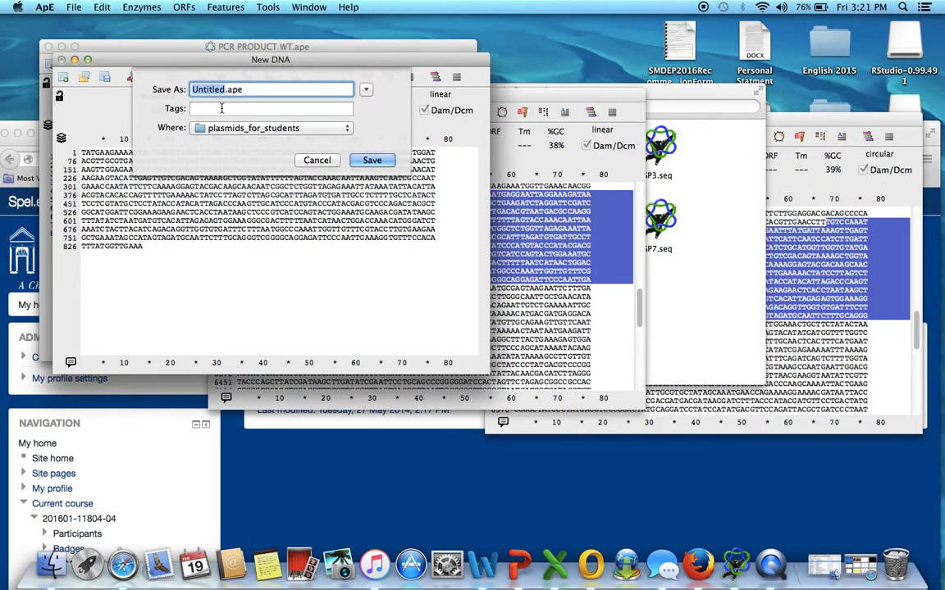
text(PCR O)
key(BackSpace)
text(PRODUCT)
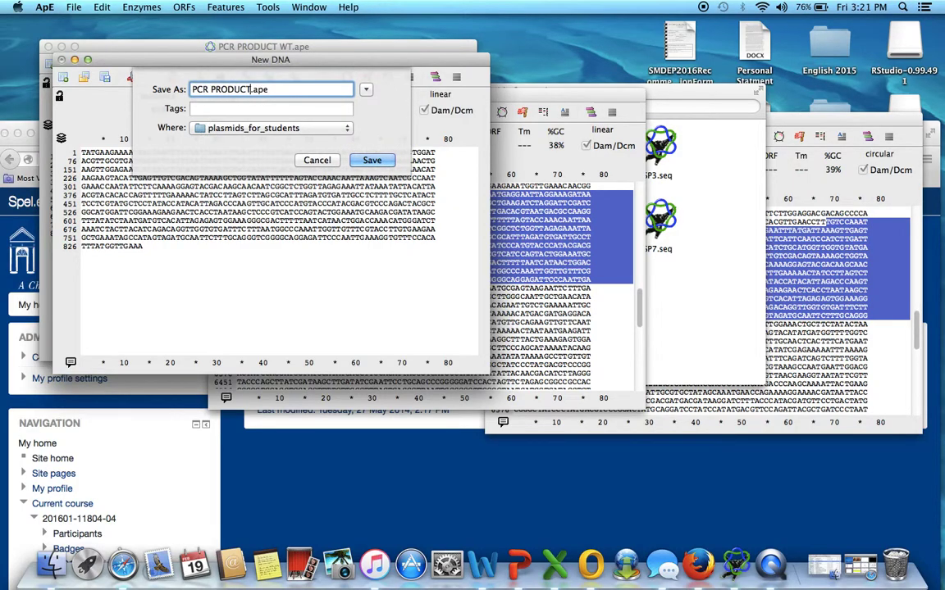
text( MUTANT SP4)
Step: Save PCR PRODUCT MUTANT SP4.ape and place its window beside the WT window
click(383, 158)
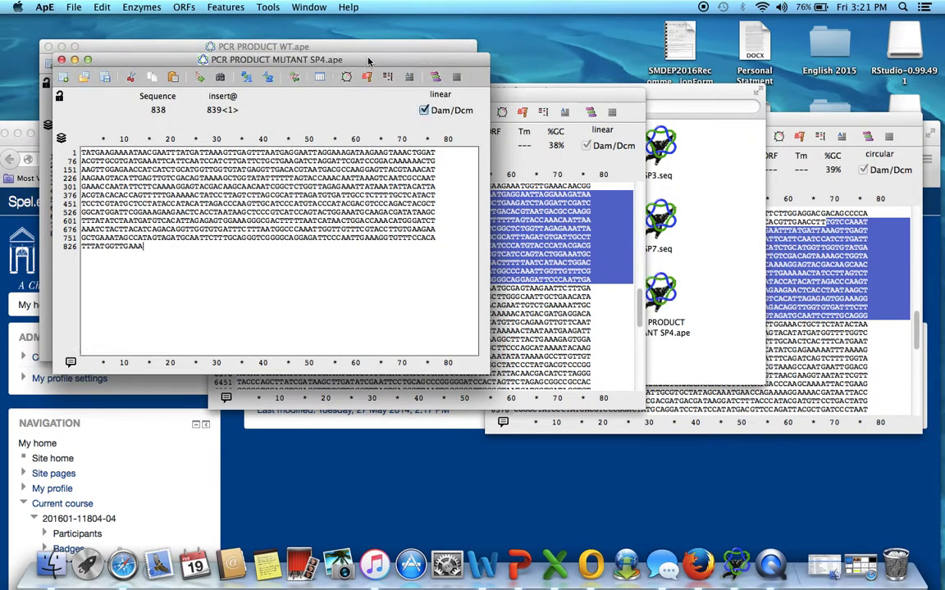
drag(368, 62, 722, 51)
click(365, 49)
click(600, 98)
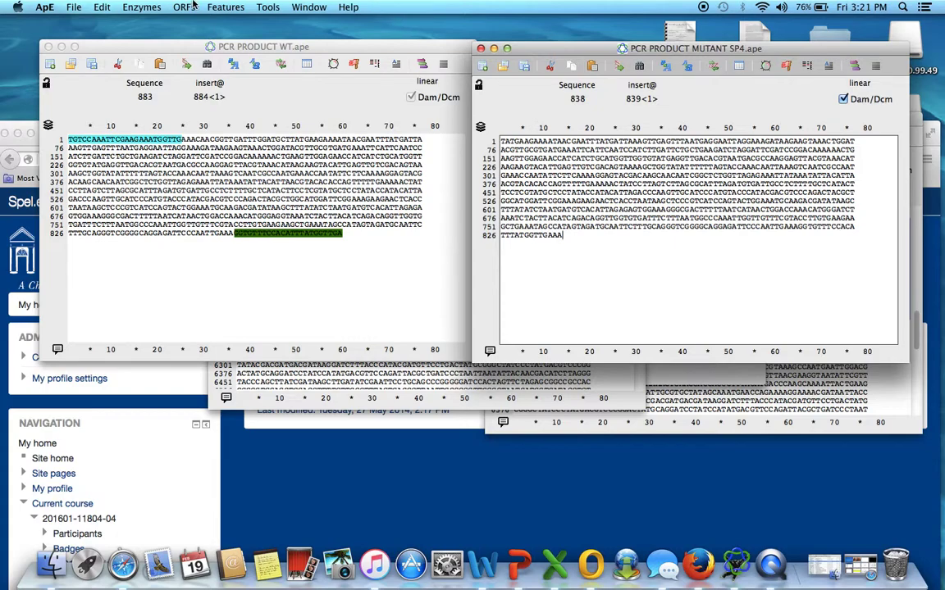
Step: Make the WT sequence window active and look through the menus for the enzyme tools
click(102, 8)
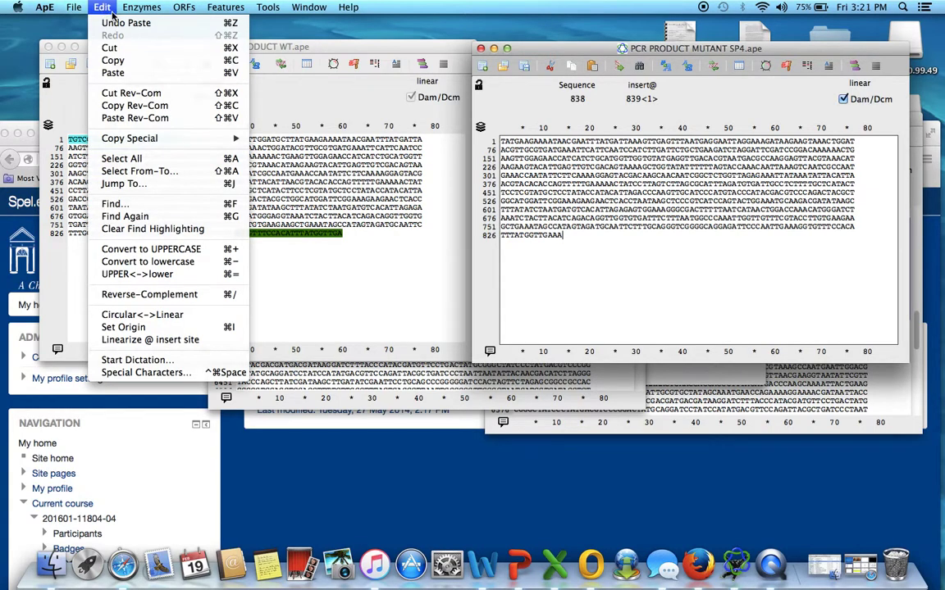
click(217, 66)
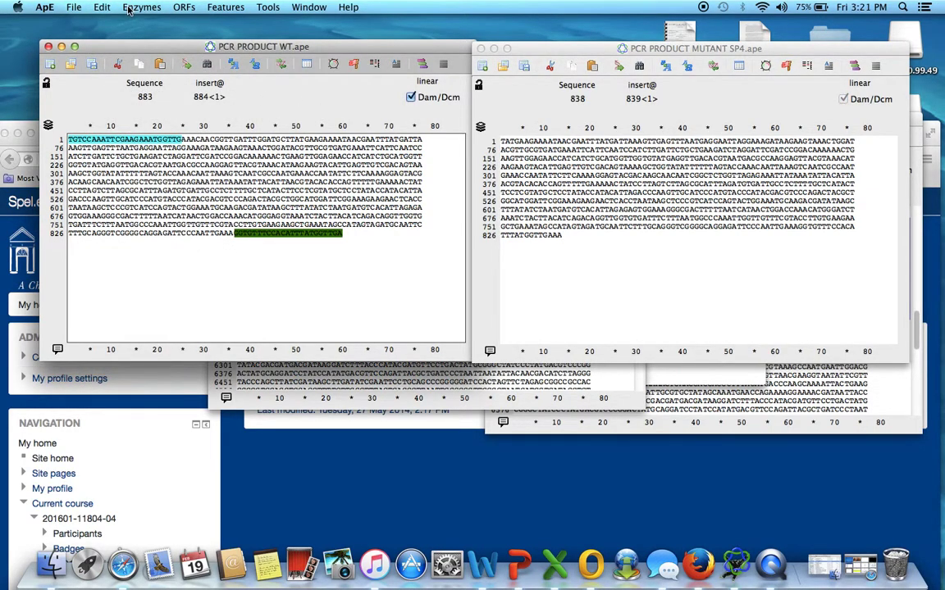
click(99, 8)
mouse_move(86, 7)
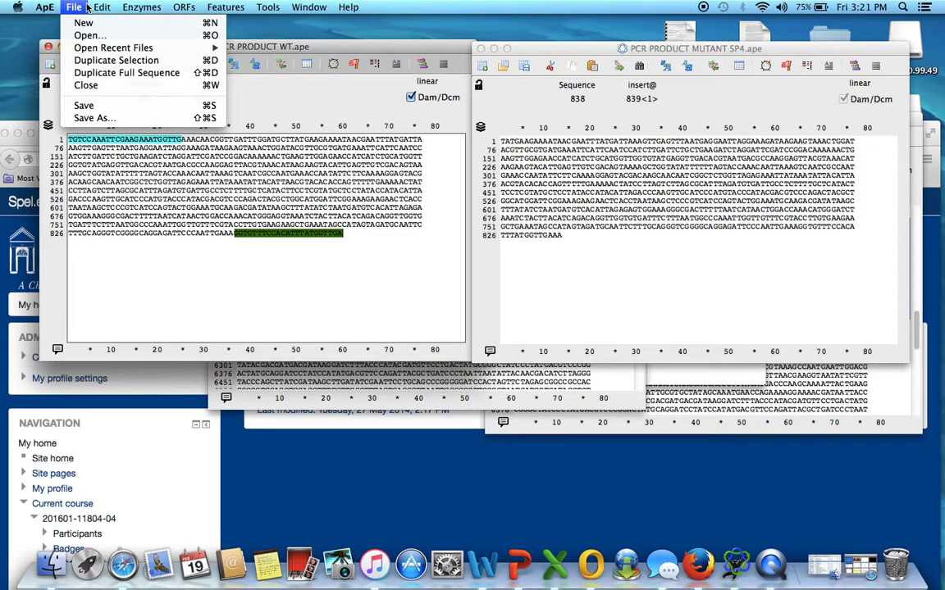
mouse_move(139, 7)
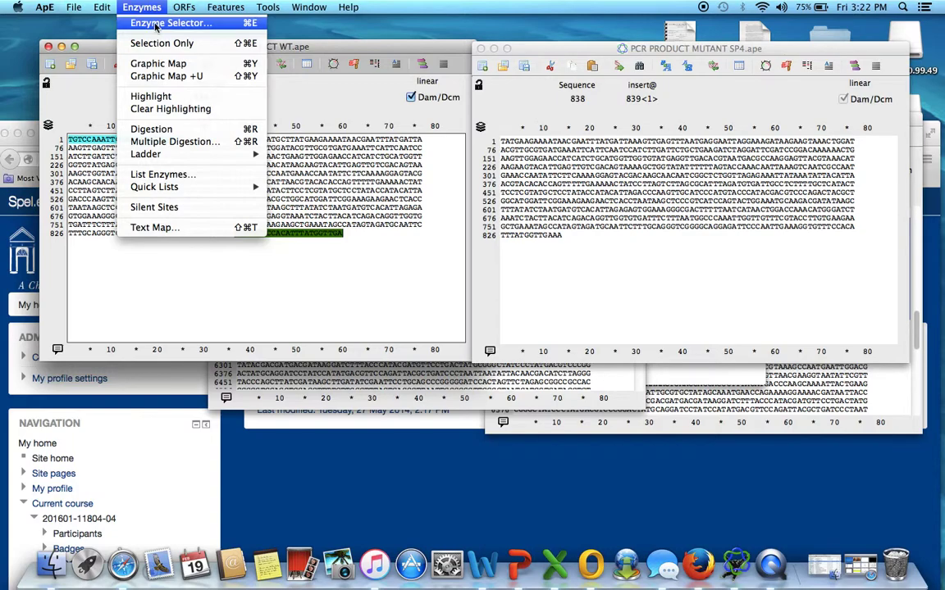
Step: Open the Enzyme Selector for the PCR PRODUCT WT window
click(156, 27)
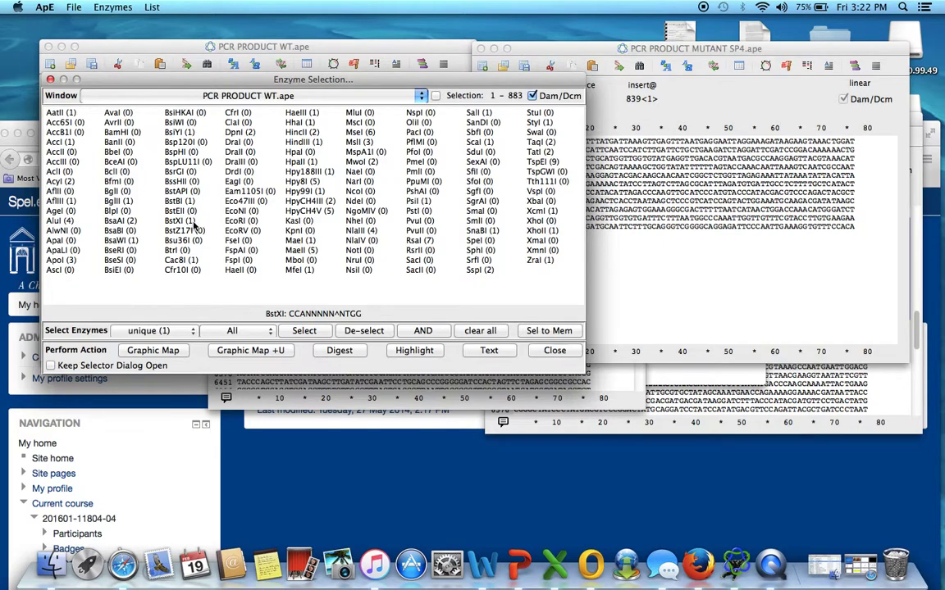
click(50, 79)
click(107, 44)
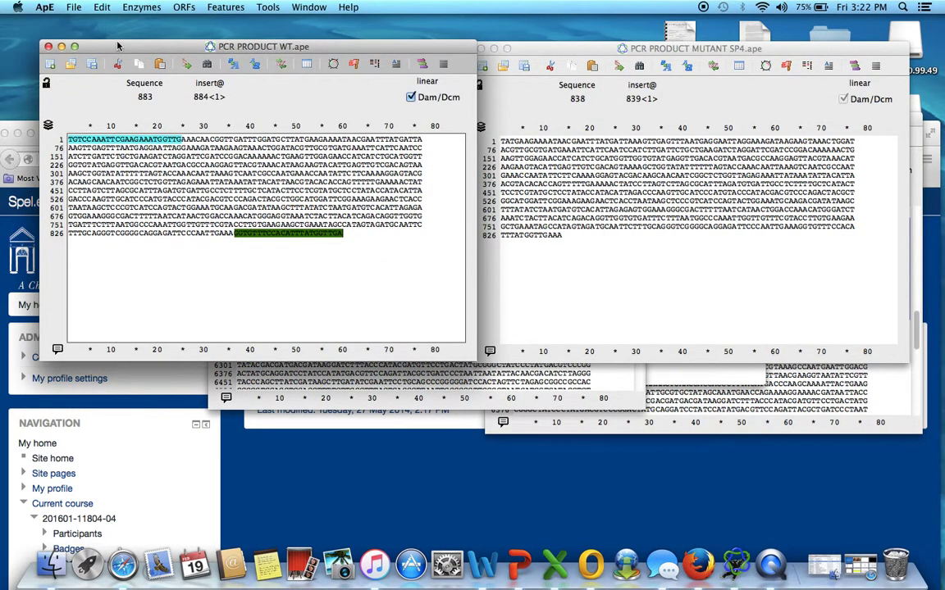
click(141, 8)
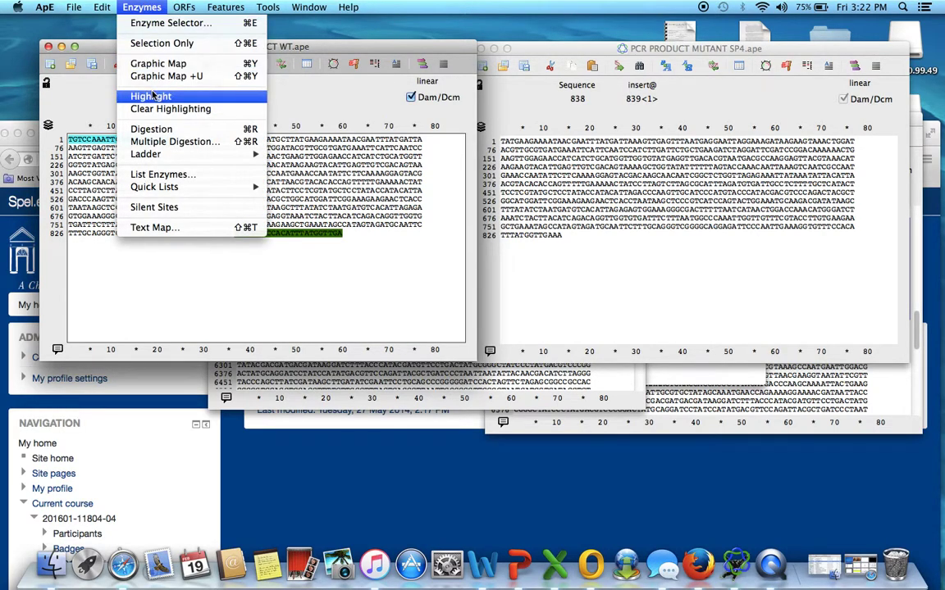
click(162, 23)
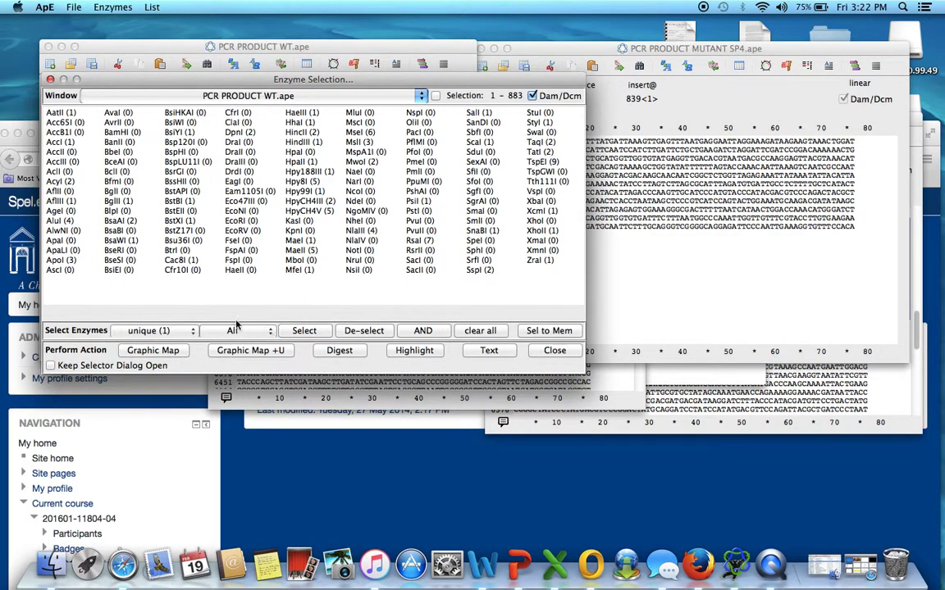
Step: Load the Absolutely_all_Enzymes.txt list into the enzyme selector
click(74, 7)
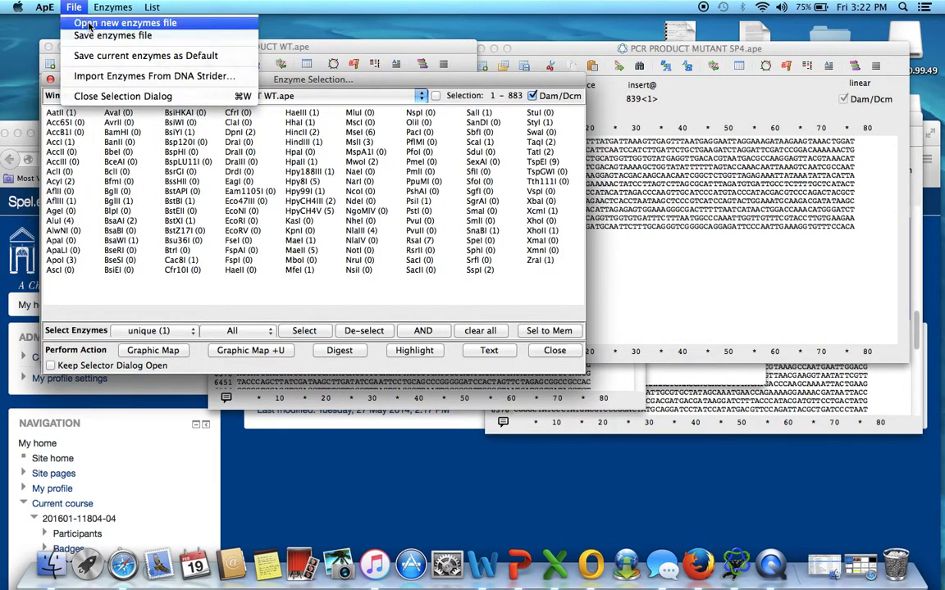
click(90, 24)
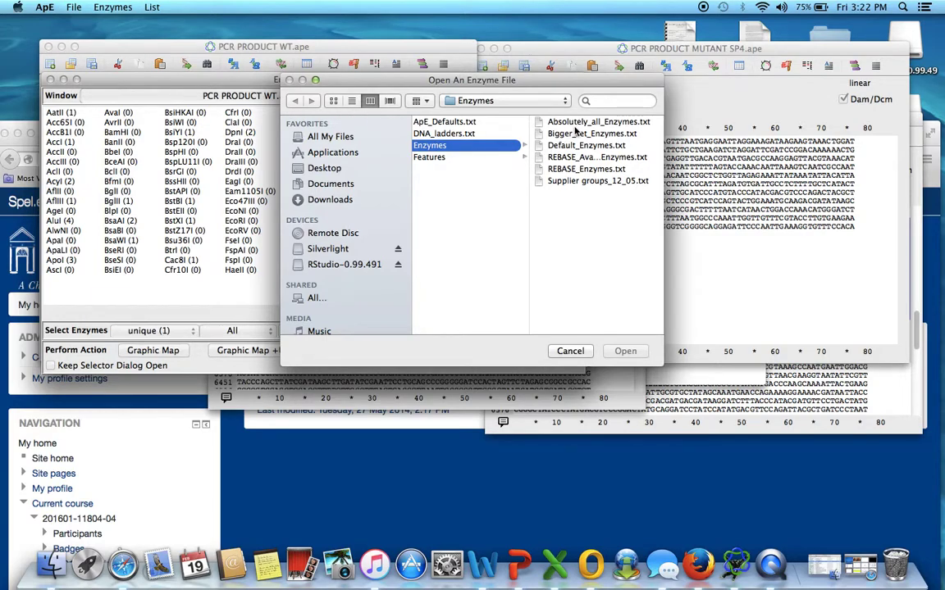
click(566, 123)
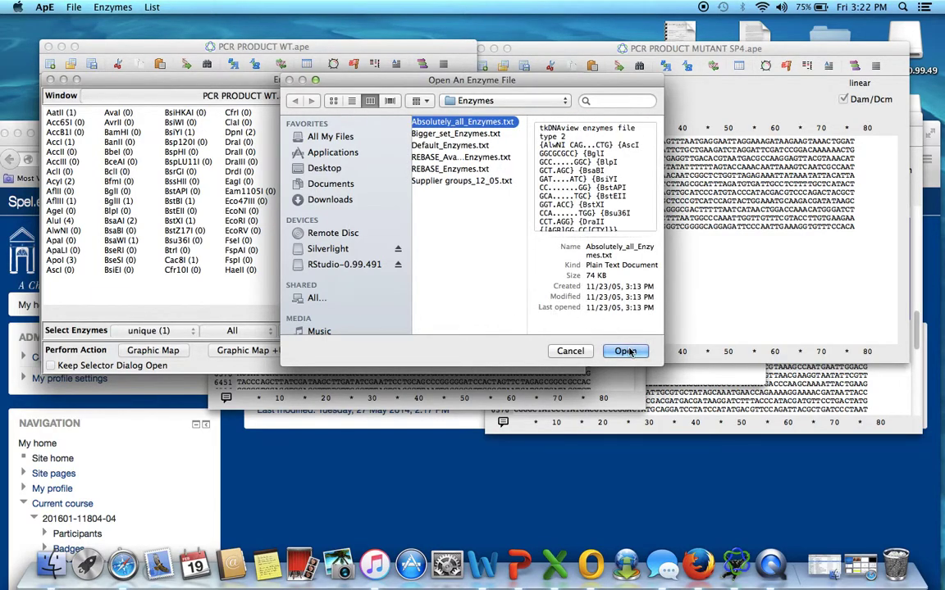
key(Return)
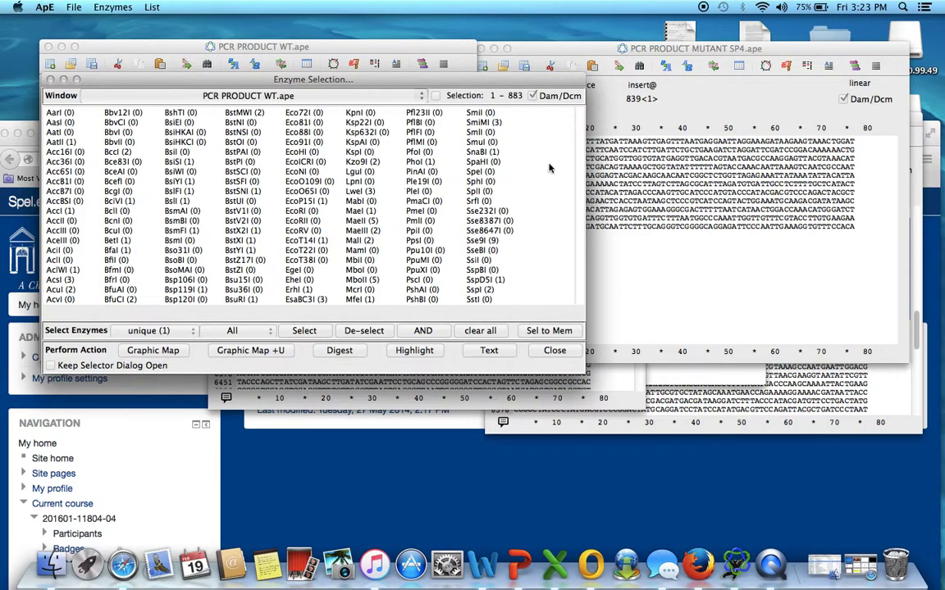
Step: Mark BstYI (R^GATCY, single cutter) in the WT product's enzyme selector
click(509, 139)
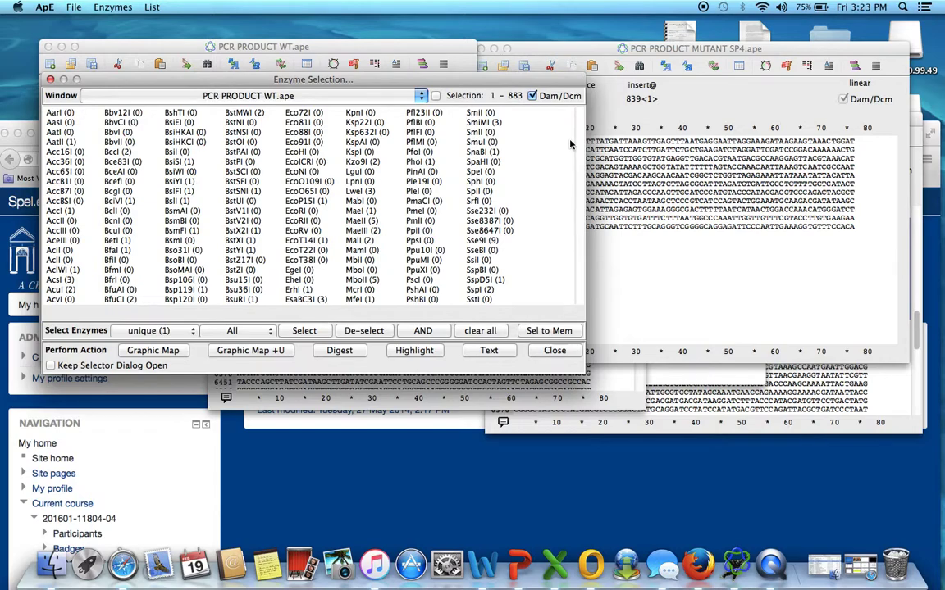
click(592, 145)
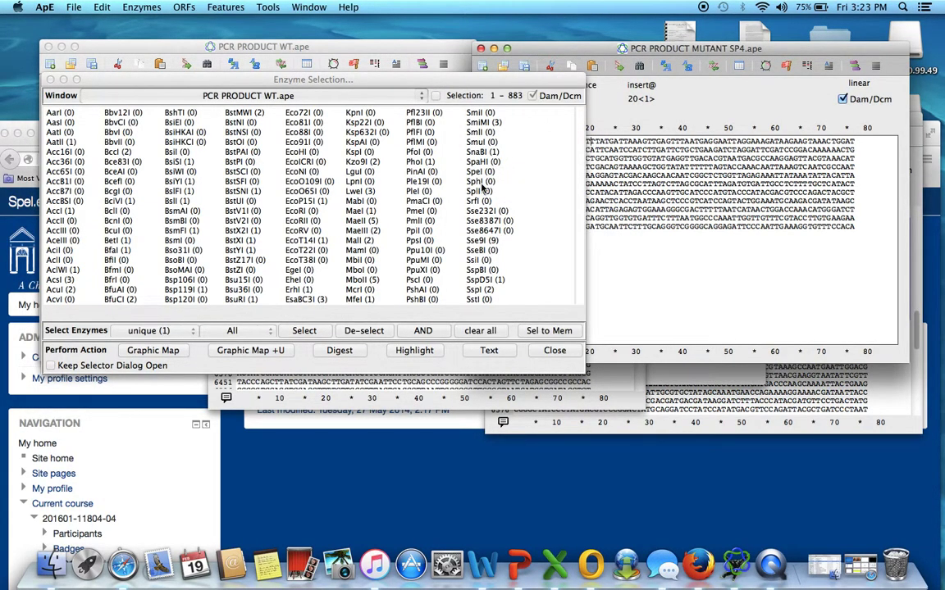
click(144, 195)
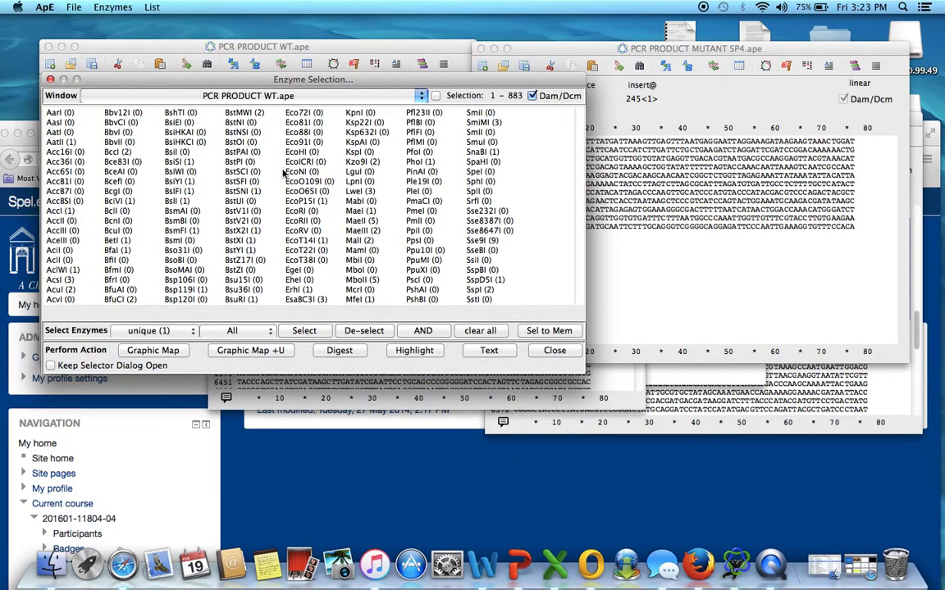
drag(298, 82, 323, 100)
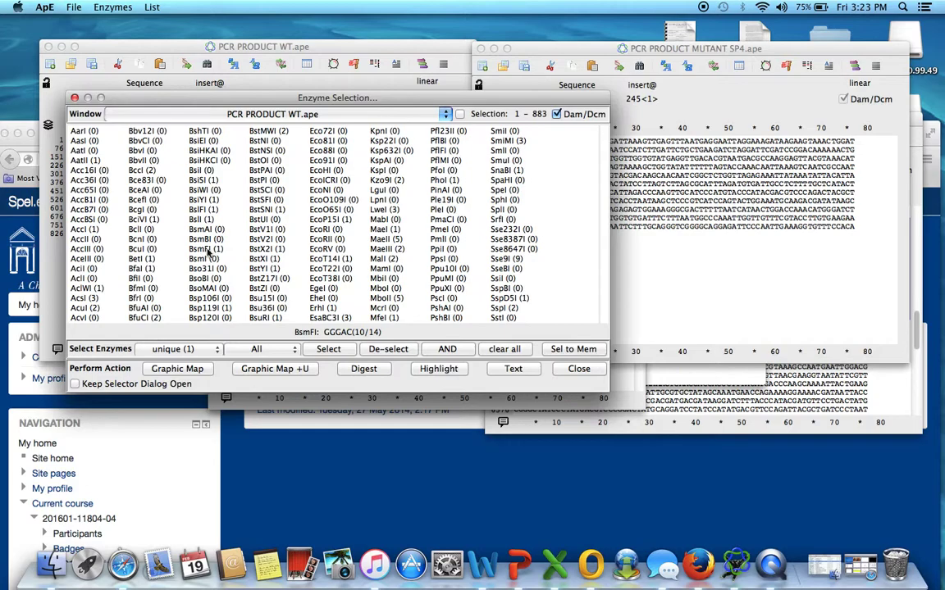
click(265, 269)
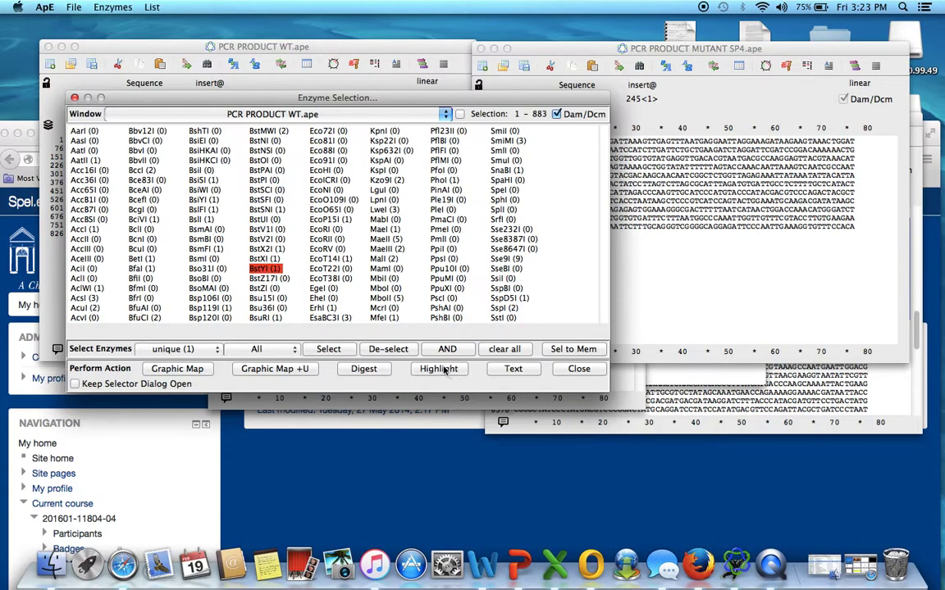
Step: Digest the WT product with BstYI, inspect the 166 and 717 bp fragments, then minimize the result
click(363, 369)
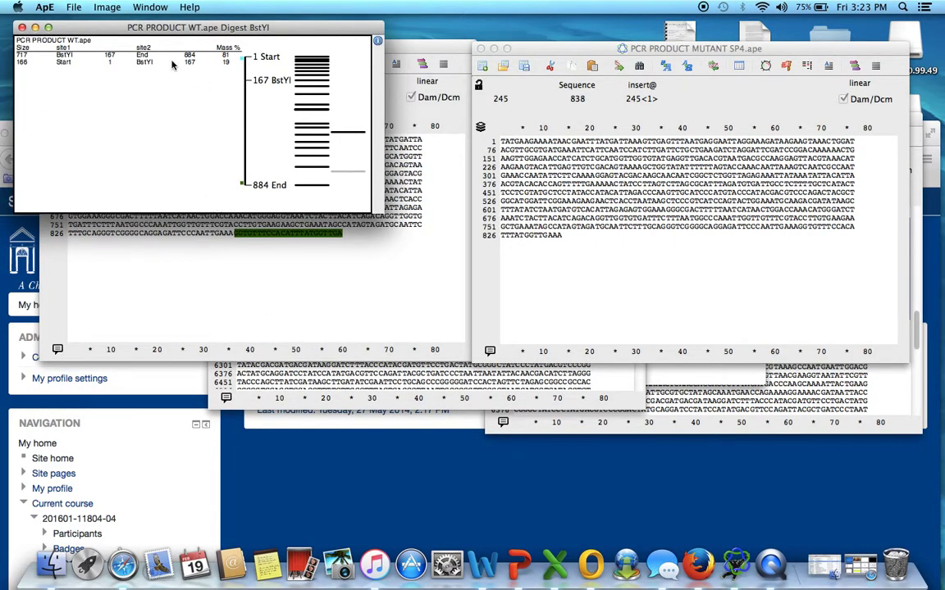
click(48, 28)
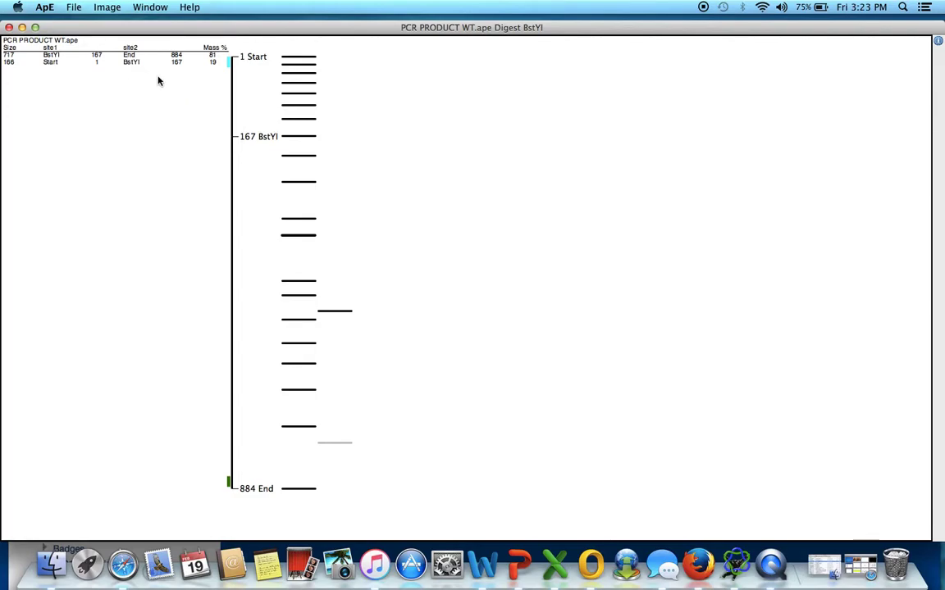
click(205, 62)
mouse_move(346, 316)
drag(289, 30, 299, 64)
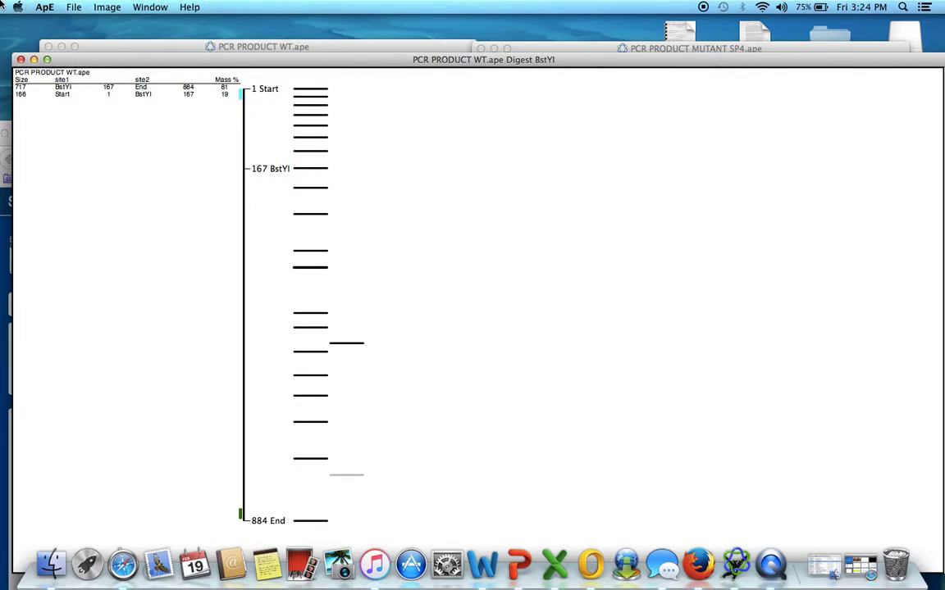
click(34, 60)
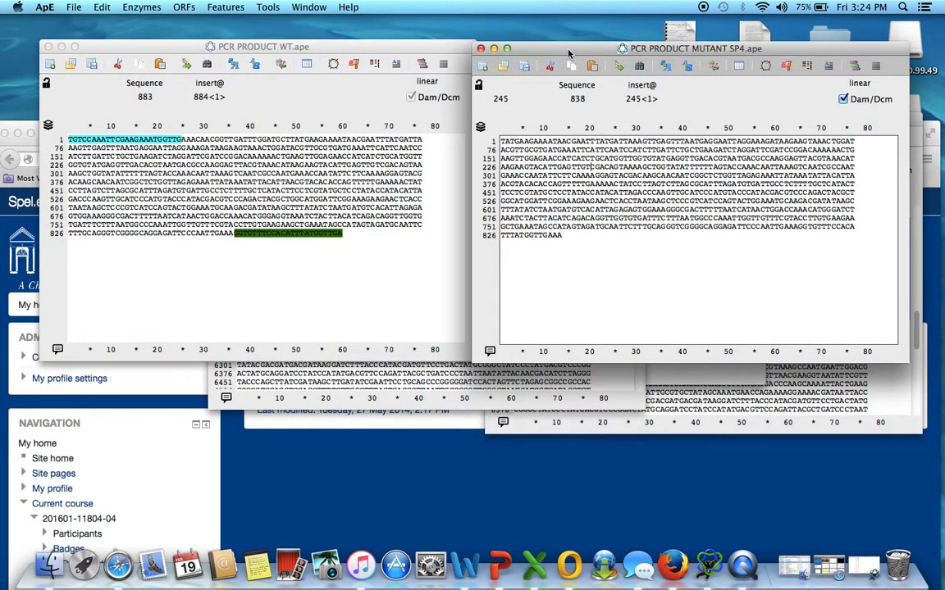
Step: Digest PCR PRODUCT MUTANT SP4 with BstYI and highlight the 550 bp fragment
drag(563, 57, 315, 112)
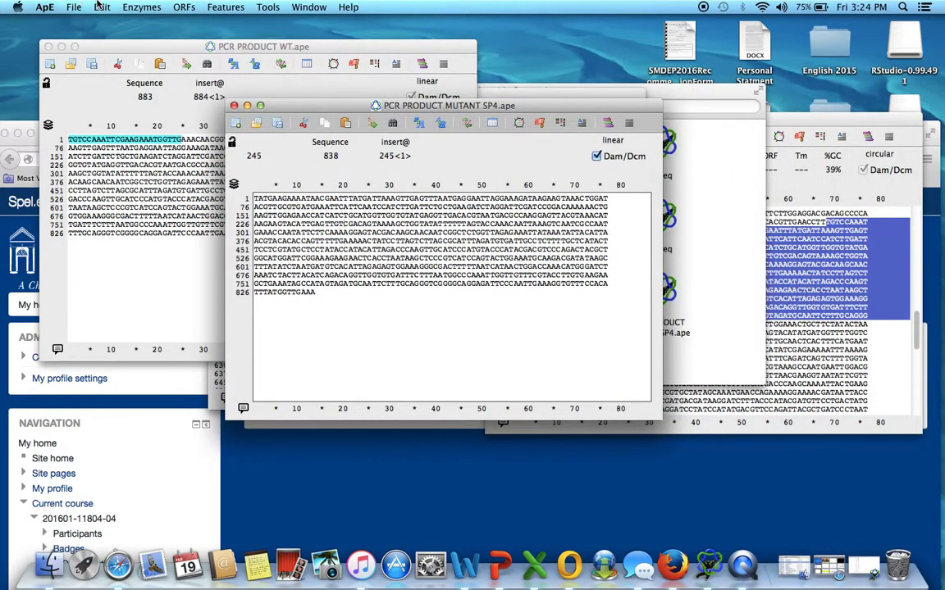
click(141, 8)
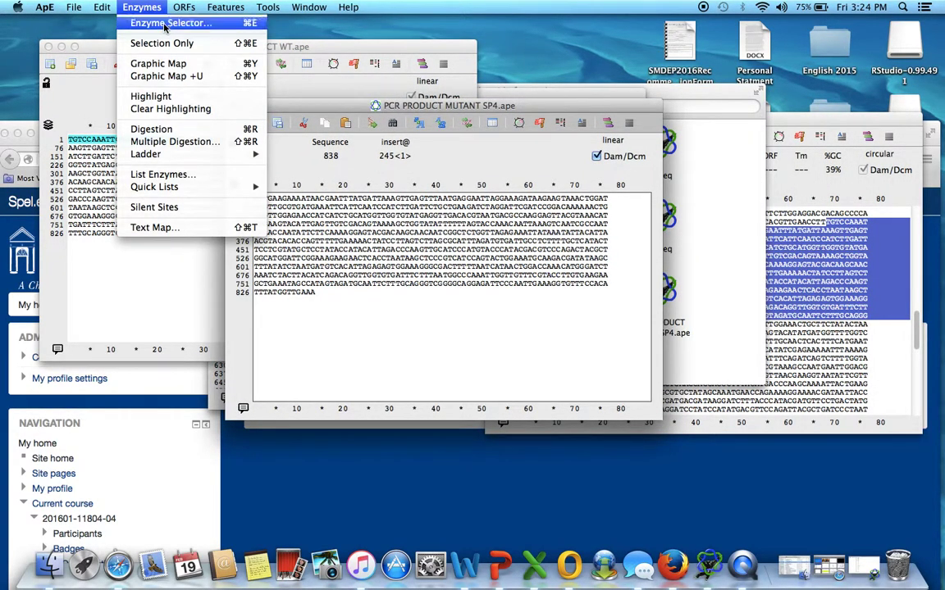
click(164, 24)
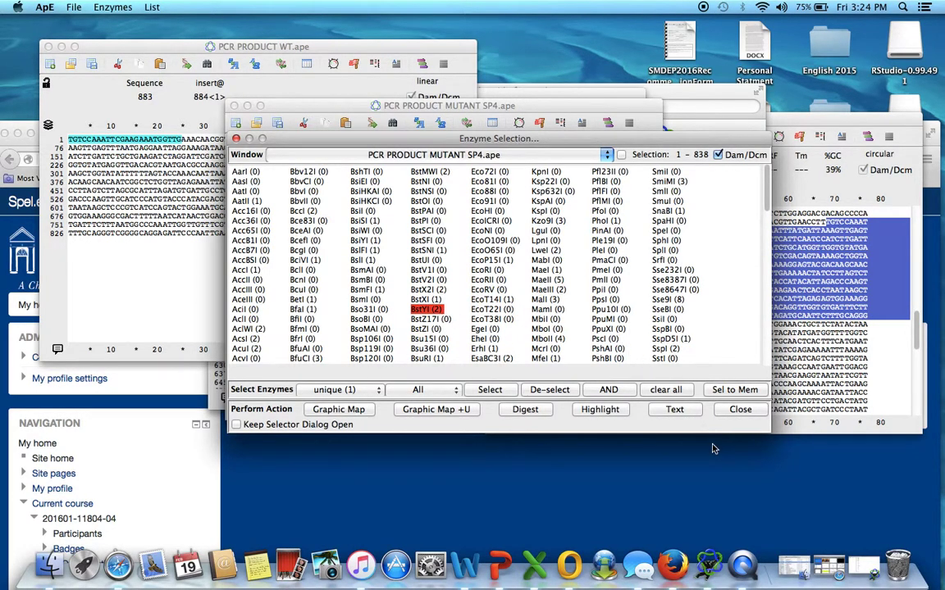
click(531, 410)
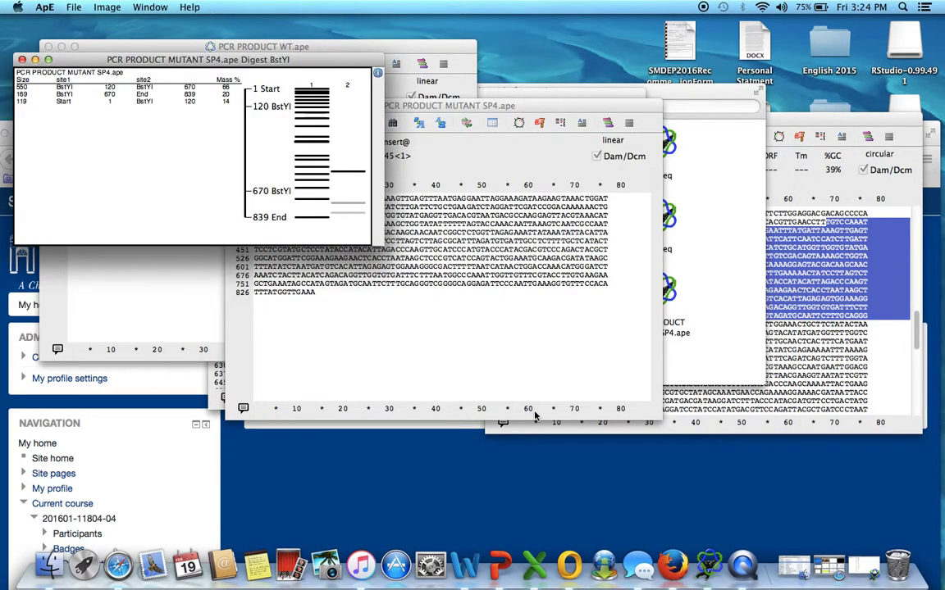
click(347, 173)
mouse_move(361, 205)
Step: Minimize the SP4 mutant, digest, WT, SP4.seq and pMSH2.seq windows and put away the plasmids folder
click(477, 102)
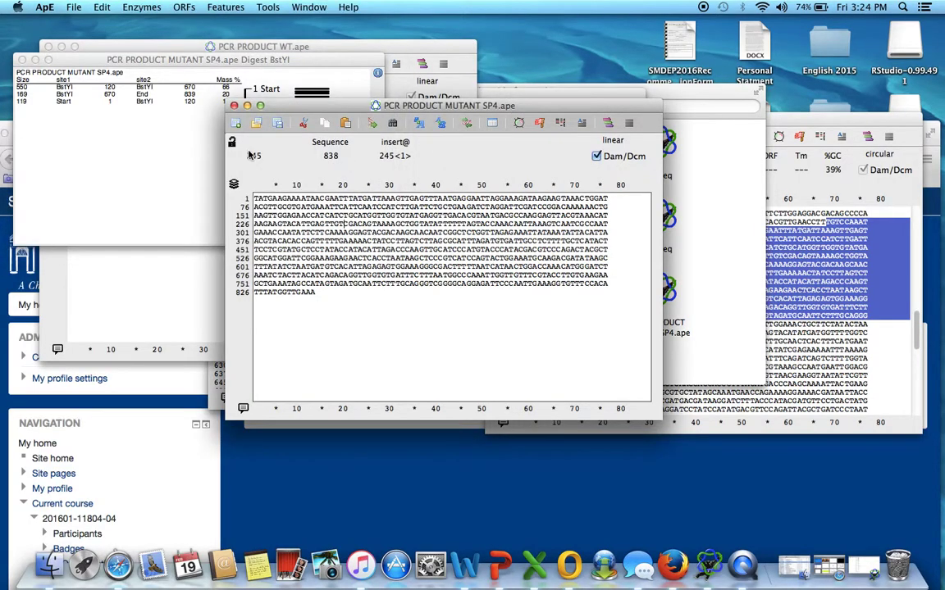
click(247, 106)
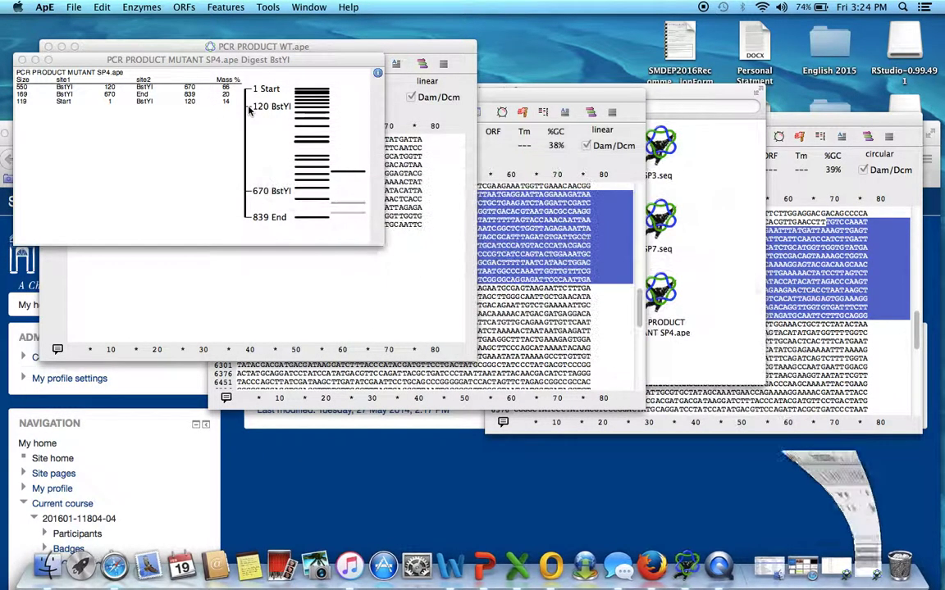
click(35, 60)
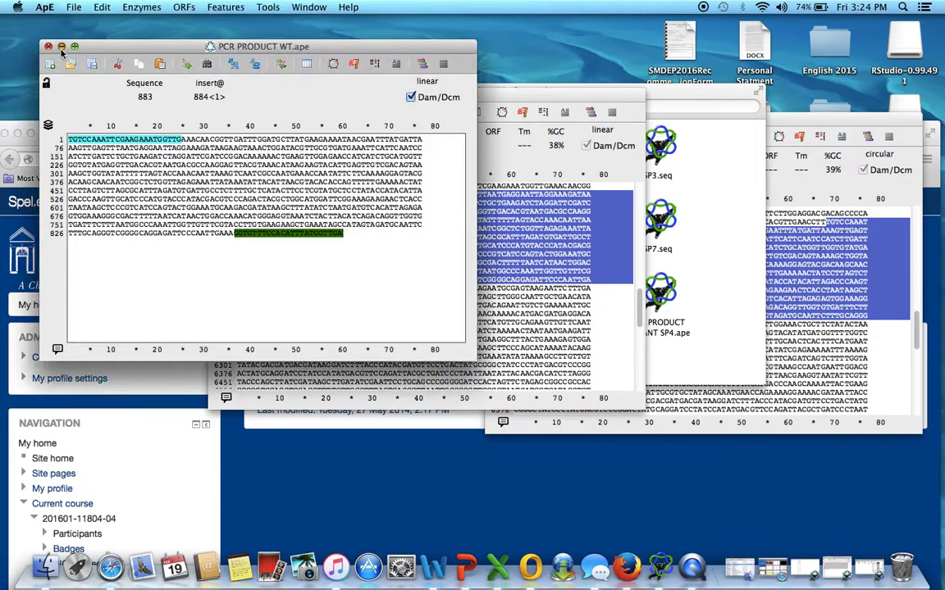
click(61, 46)
click(231, 95)
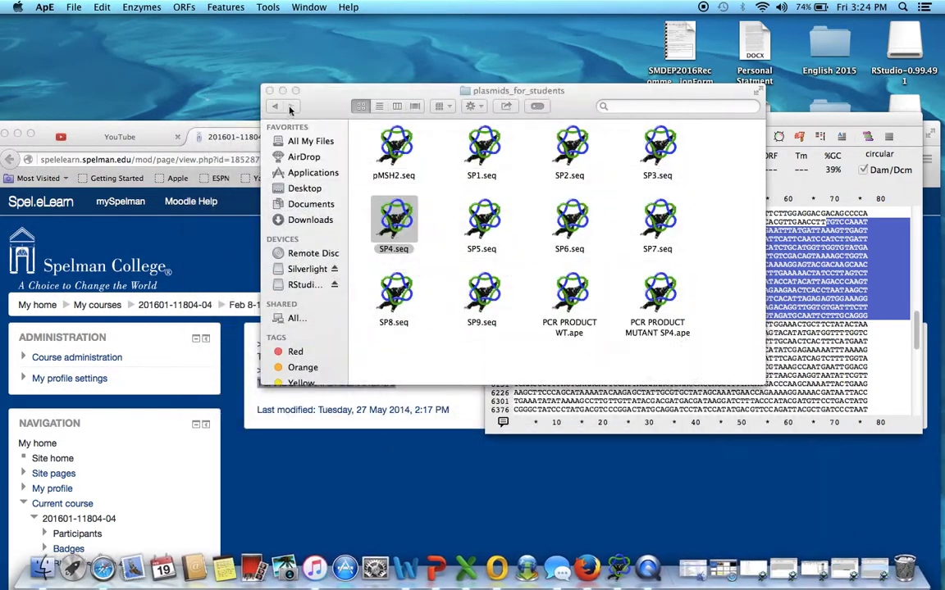
click(256, 85)
click(516, 120)
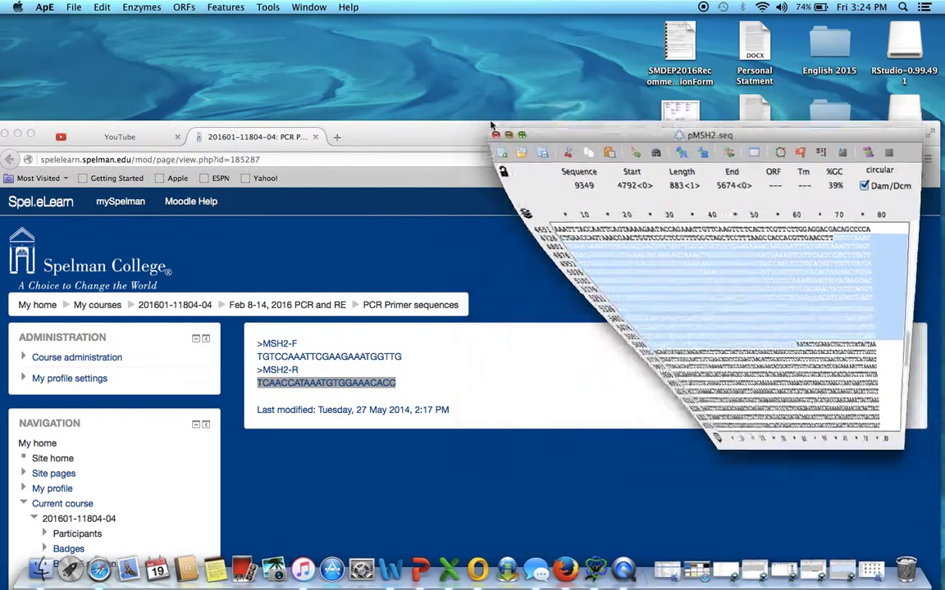